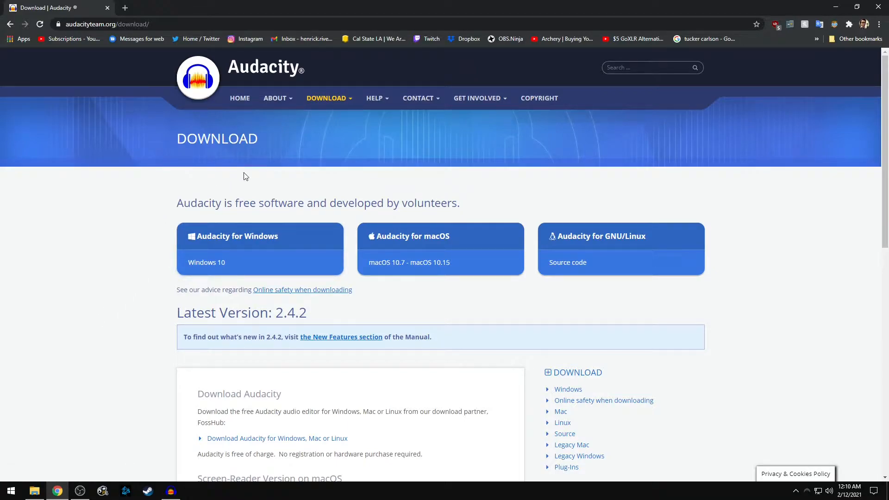
mouse_move(337, 102)
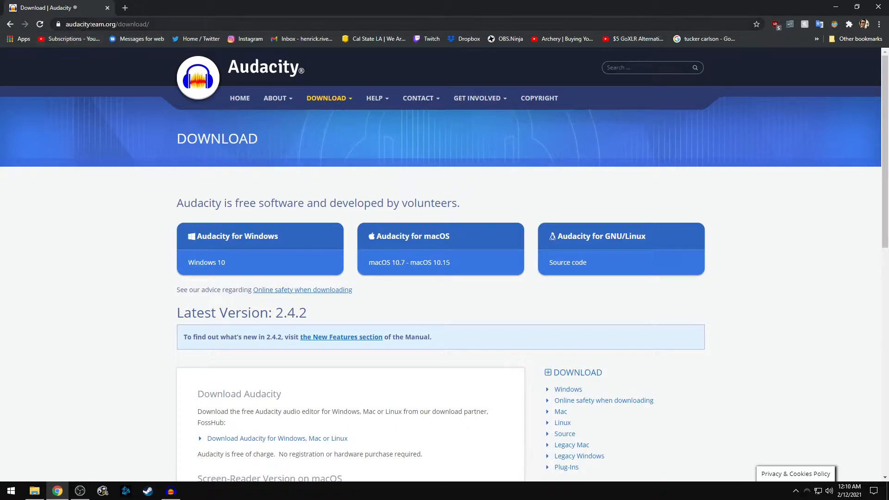
drag(148, 24, 68, 25)
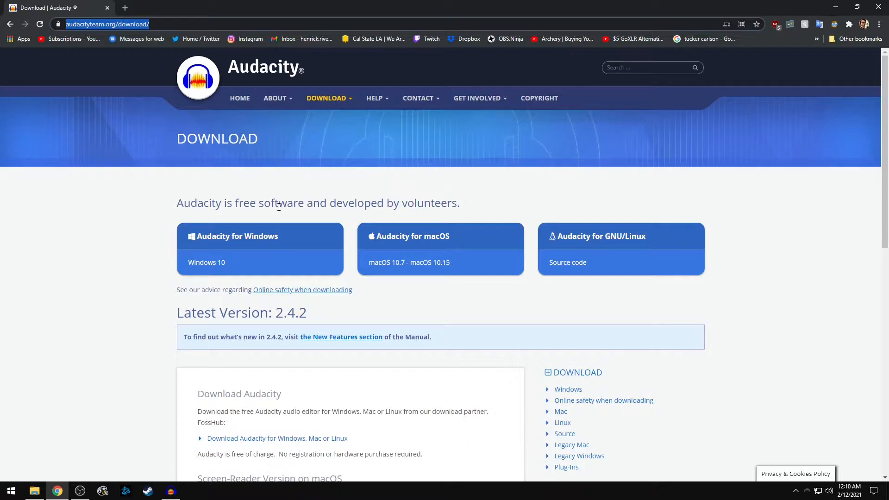
click(155, 258)
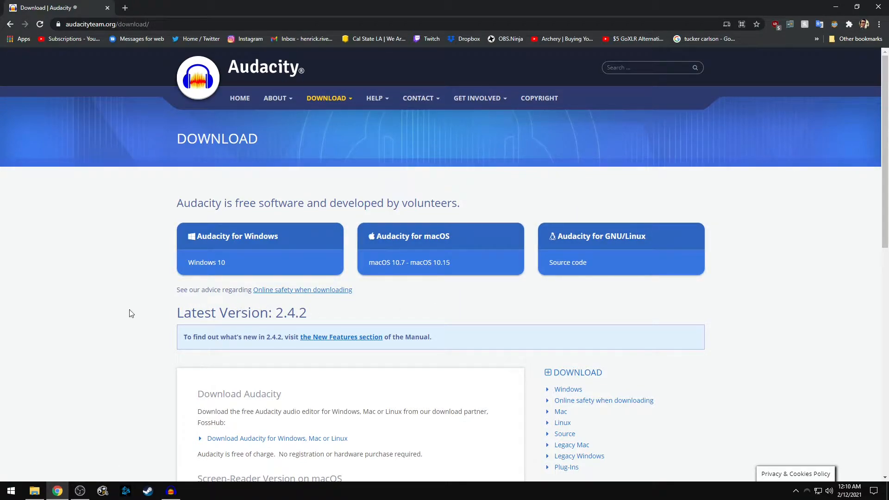
Step: Switch to Audacity and dismiss its welcome dialog
click(170, 490)
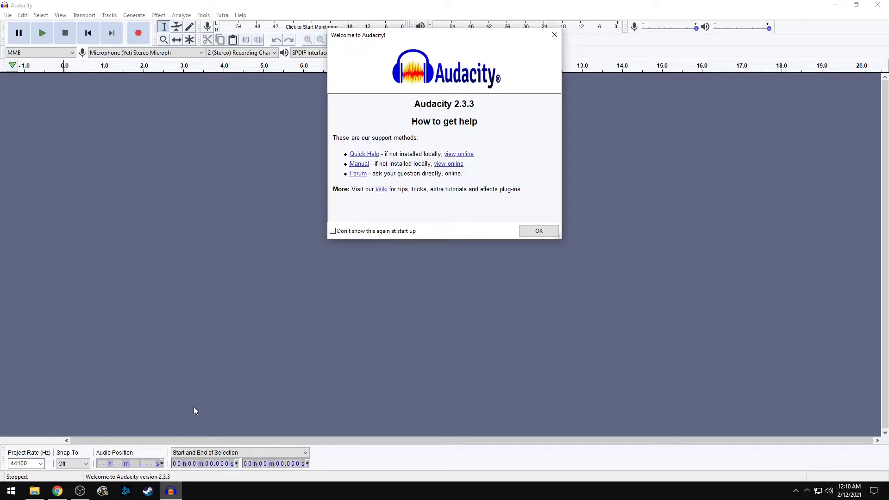
click(530, 231)
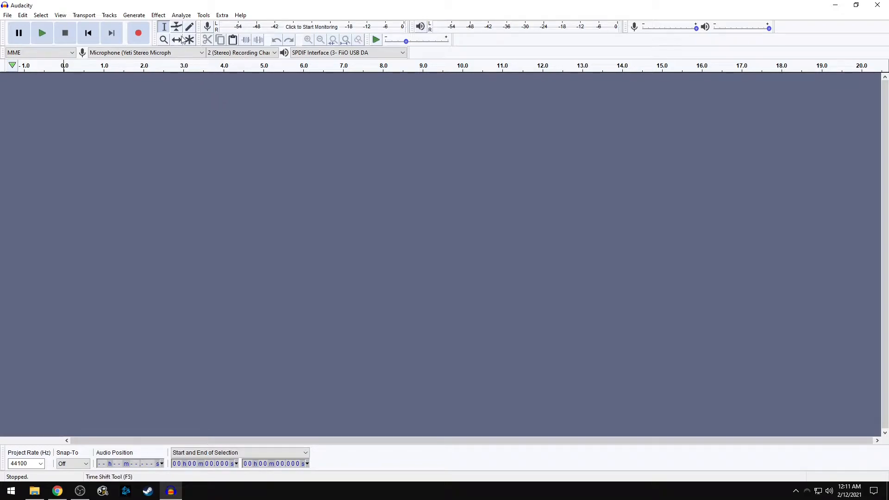
click(13, 18)
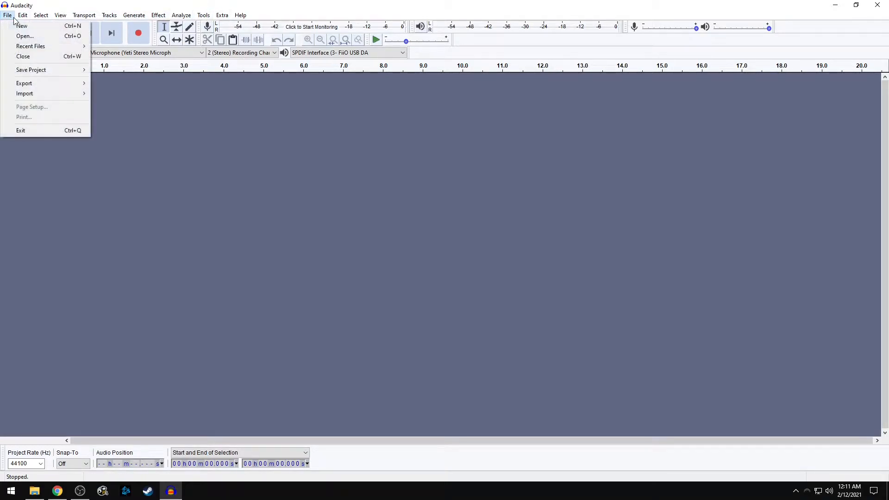
click(91, 4)
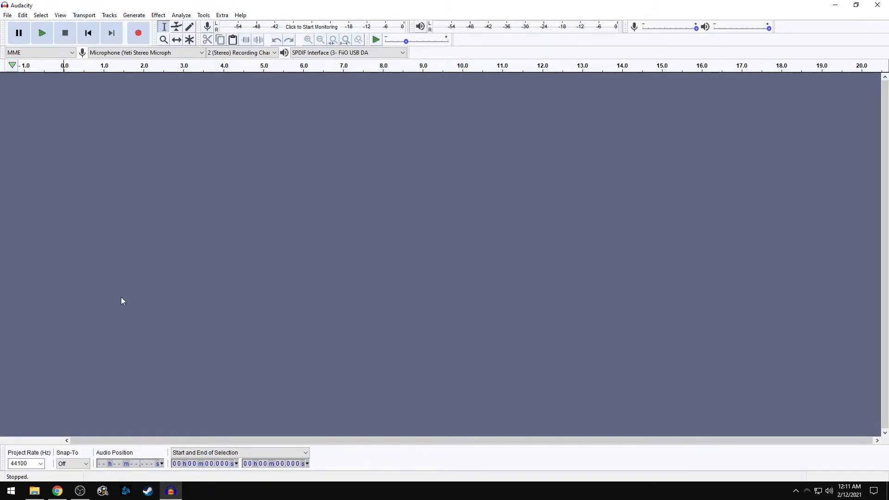
Step: Import Urinetown BASS guide track.mp3 from the Rehearsal folder into the empty project and undo the import
click(34, 491)
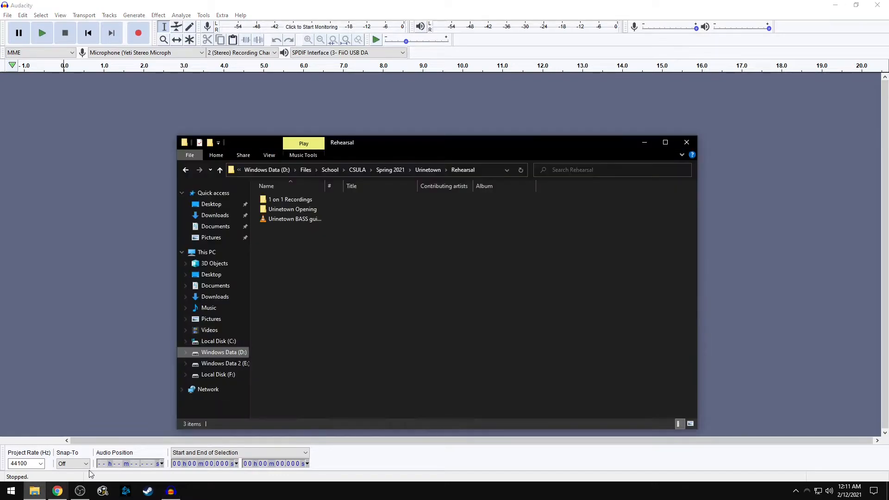
click(304, 221)
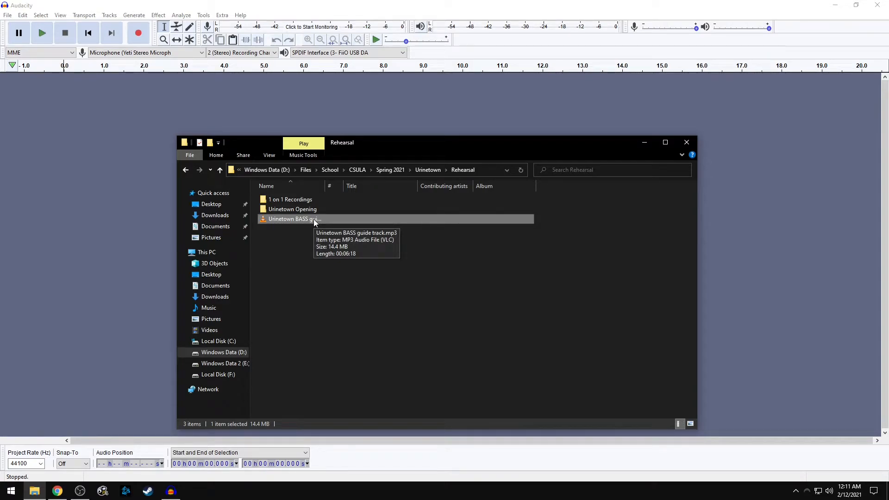
drag(314, 223, 132, 123)
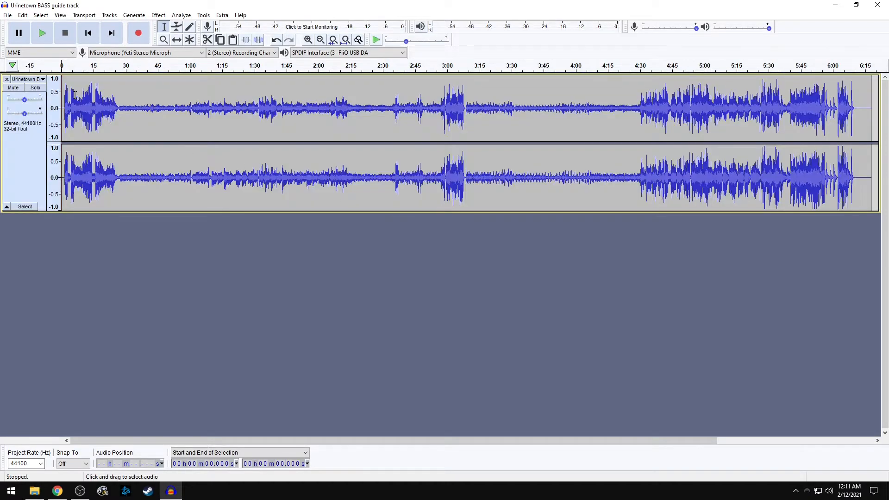
key(ctrl+z)
click(7, 15)
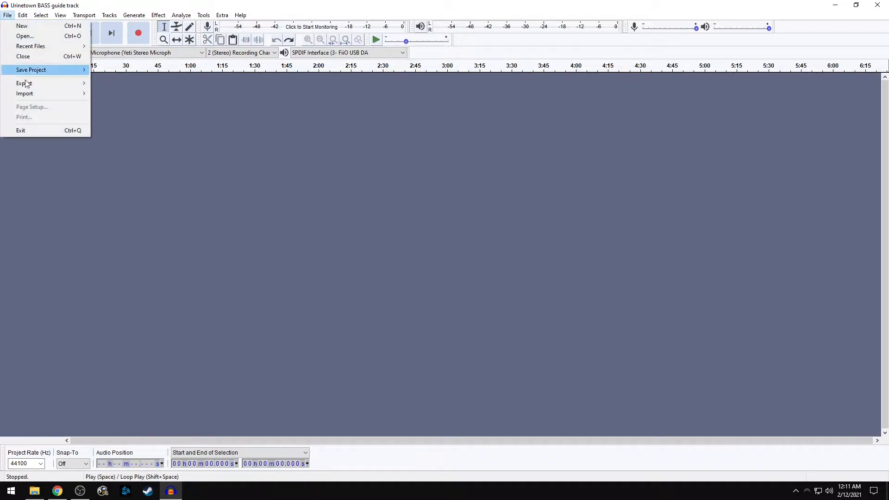
mouse_move(38, 93)
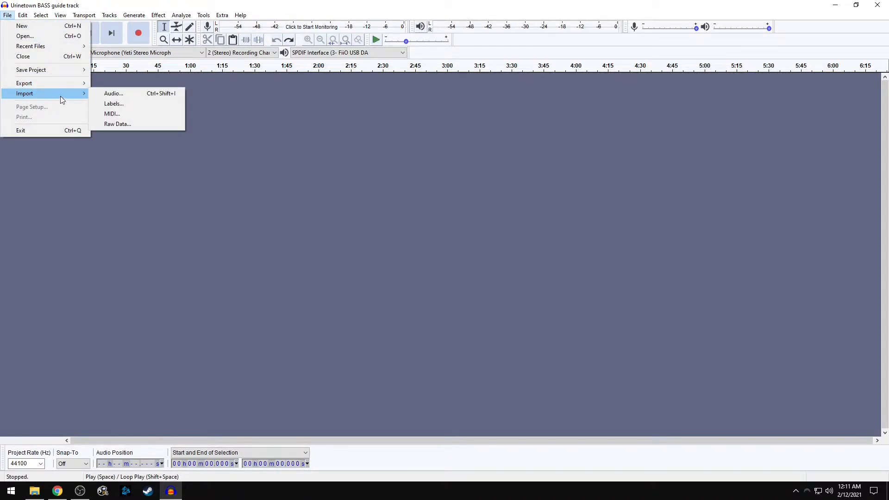
click(113, 94)
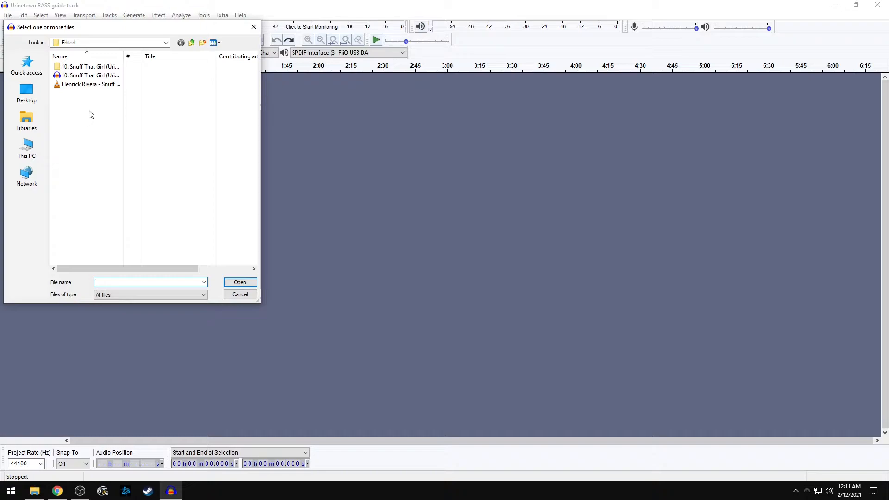
click(253, 27)
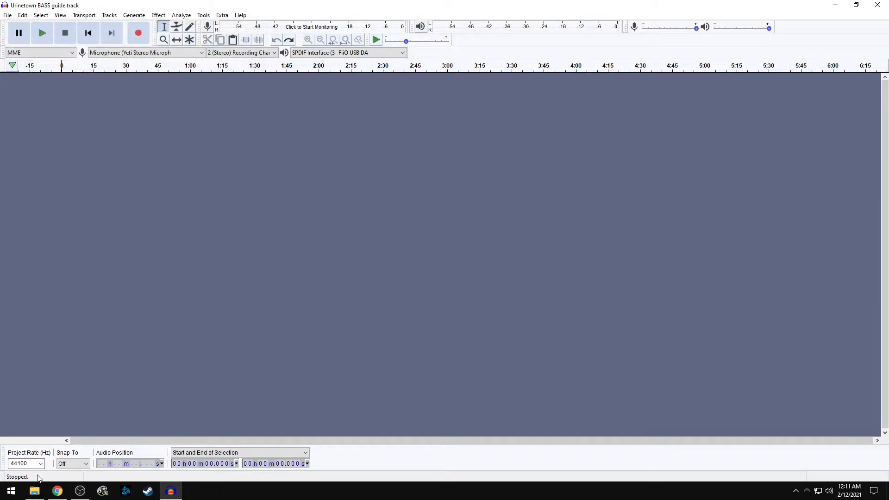
Step: Add Urinetown BASS guide track.mp3 from the Rehearsal folder as a track and play its opening
click(35, 491)
drag(312, 227, 278, 88)
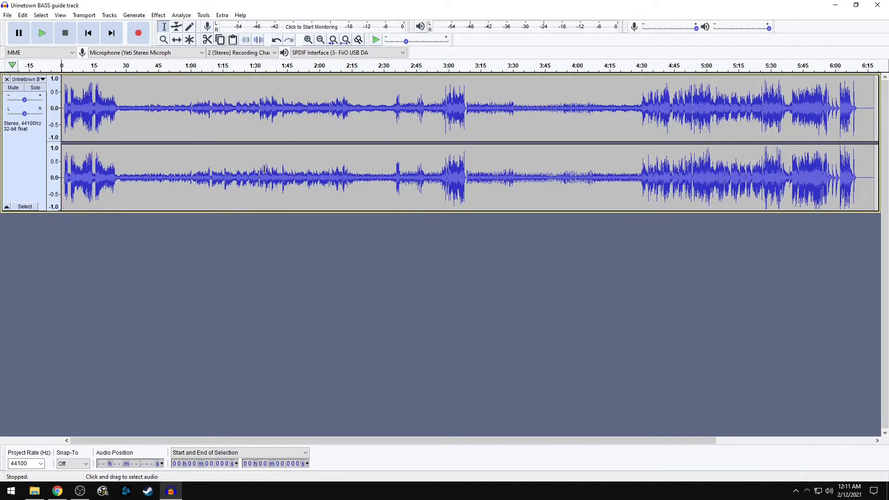
click(42, 31)
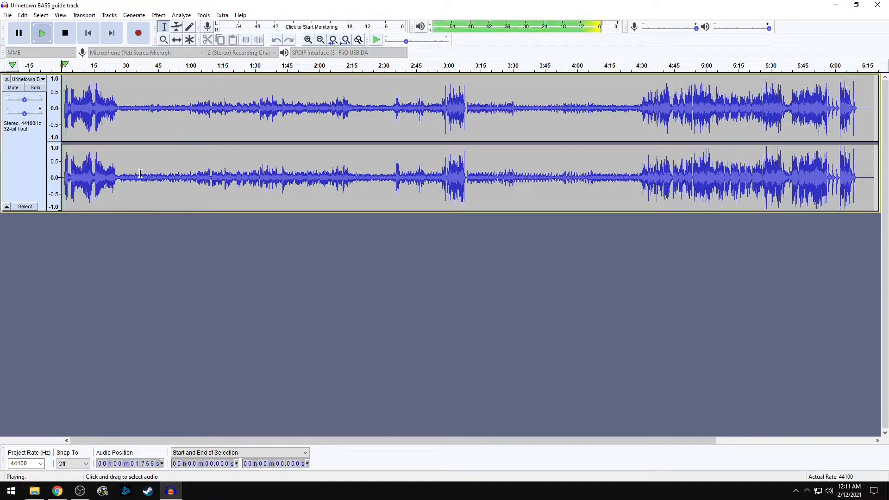
click(75, 33)
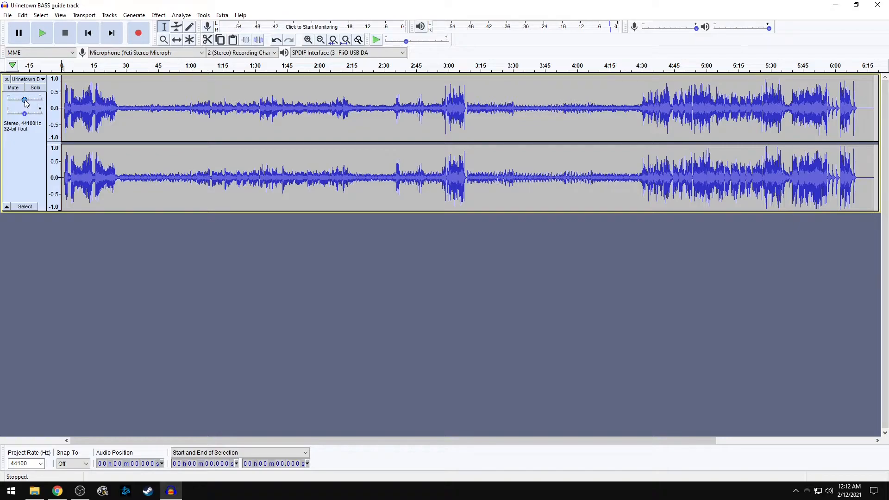
Step: Lower the guide track's gain in stages, playing the opening after the adjustments to check the loudness
click(25, 100)
drag(25, 100, 23, 101)
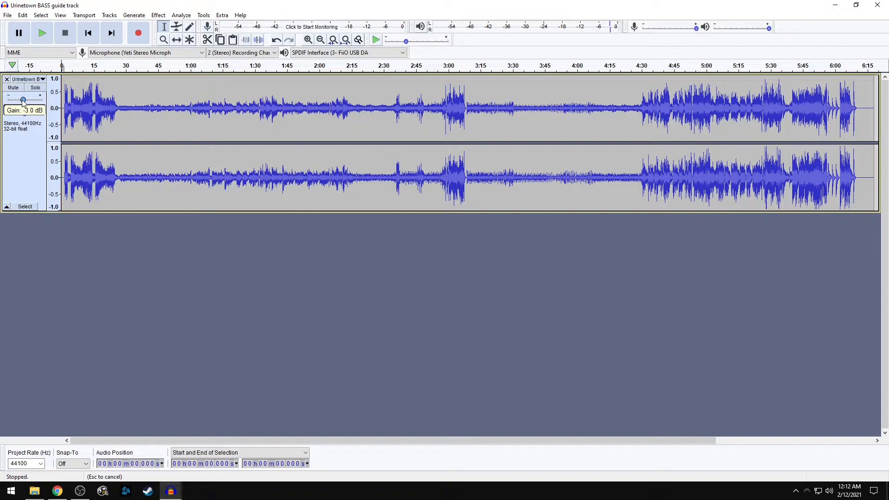
click(24, 100)
drag(22, 102, 22, 101)
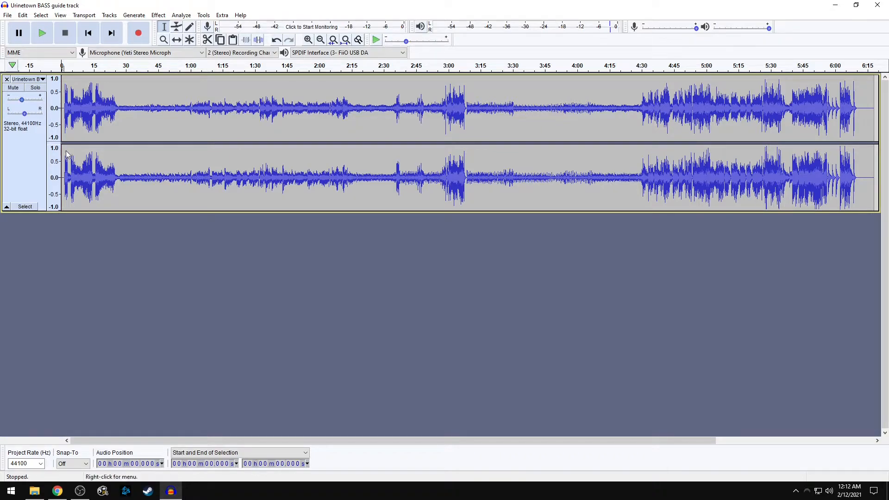
click(42, 33)
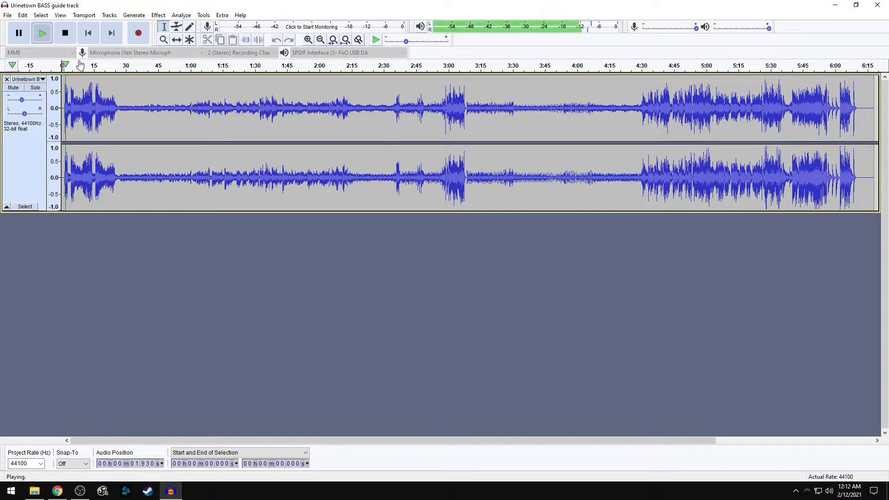
click(65, 33)
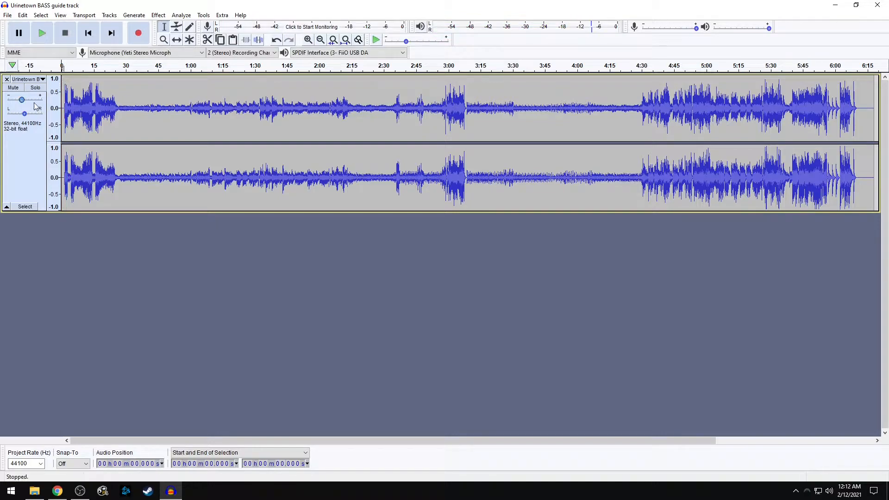
drag(23, 103, 19, 100)
click(42, 33)
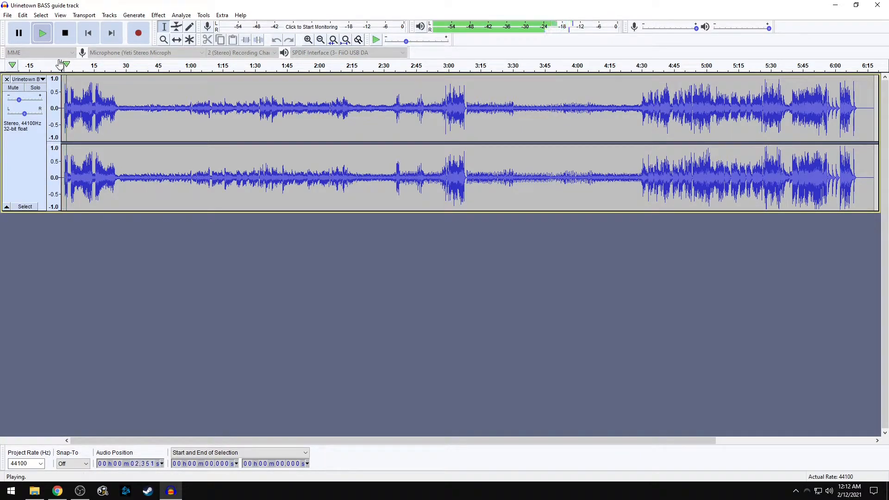
click(65, 33)
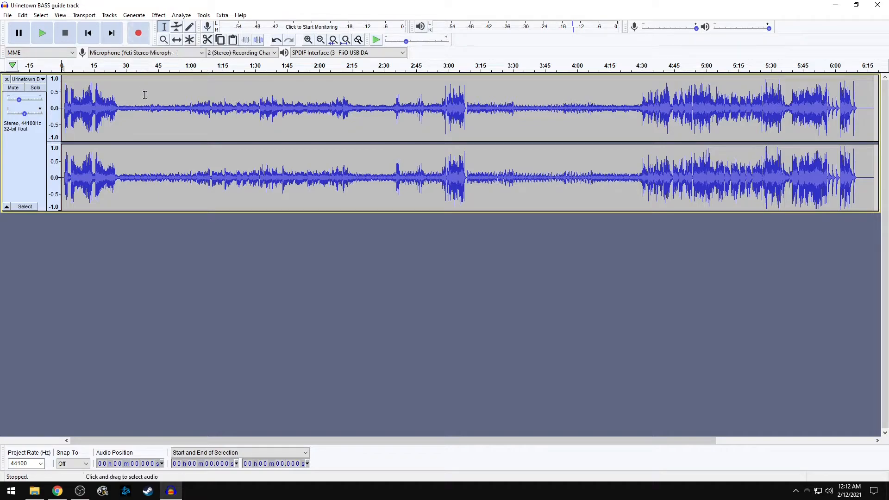
Step: Try recording the microphone onto the end of the guide track, undo the recording and return to the track's start
click(139, 34)
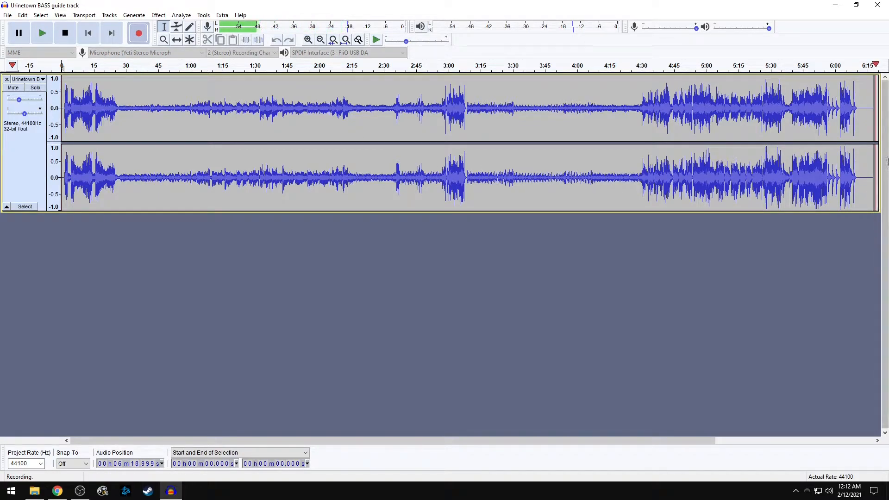
drag(574, 440, 683, 440)
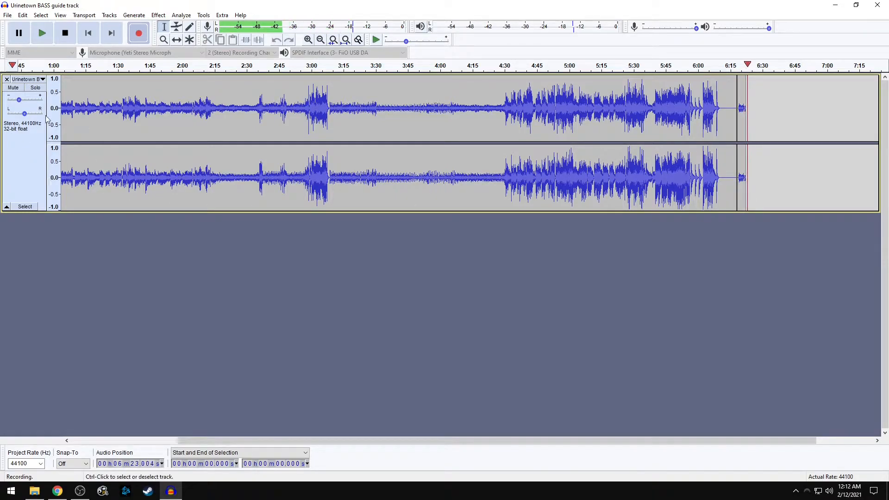
click(65, 33)
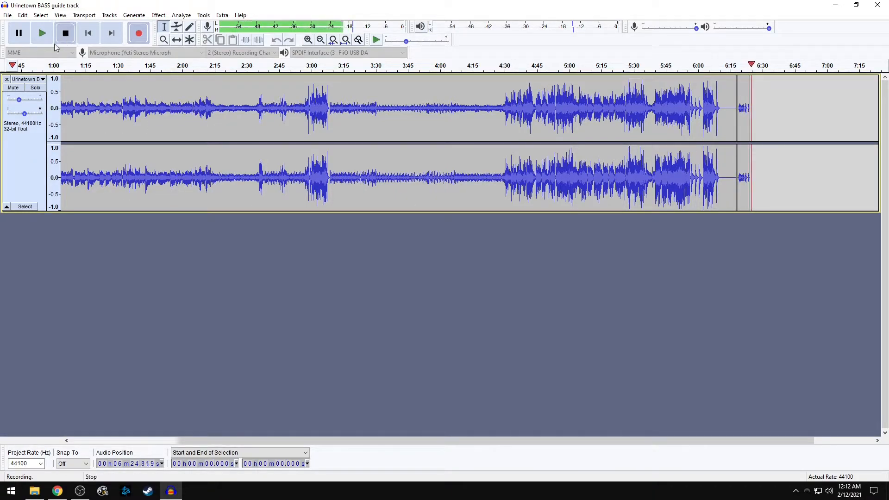
click(22, 16)
click(47, 25)
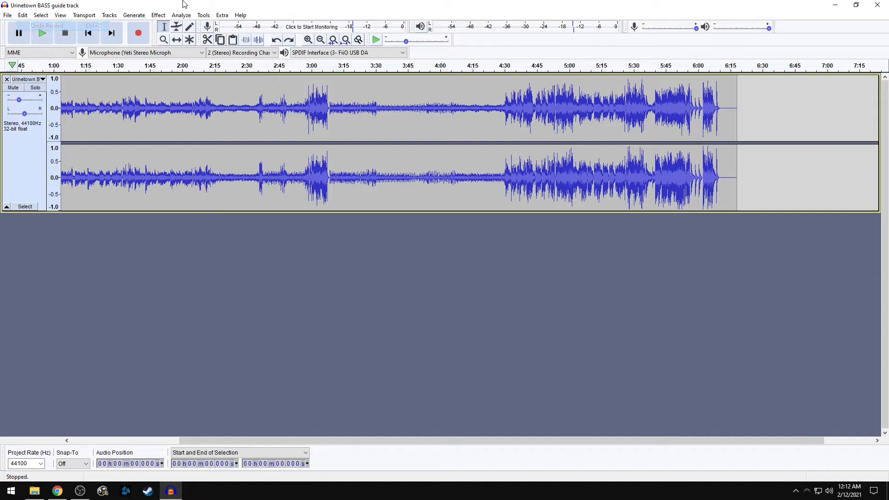
drag(419, 442, 207, 443)
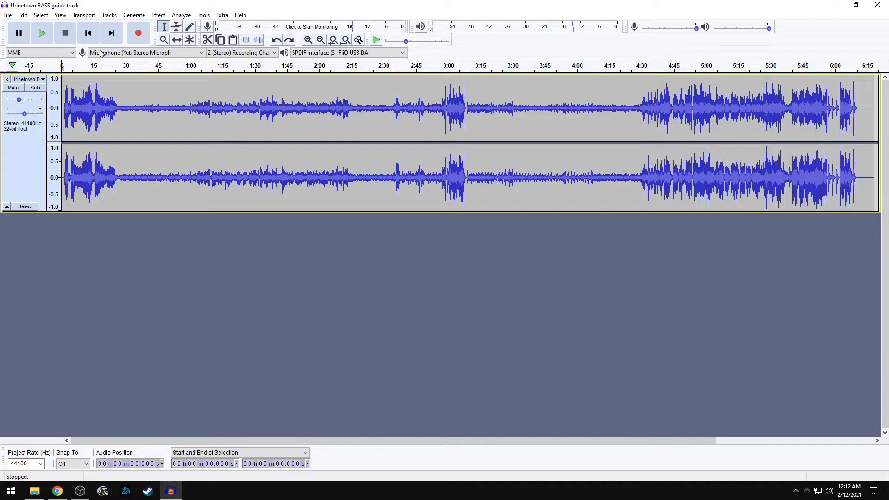
Step: Record about 11 seconds from the microphone onto a new track, starting at the beginning alongside the guide track
key(shift)
key(shift+r)
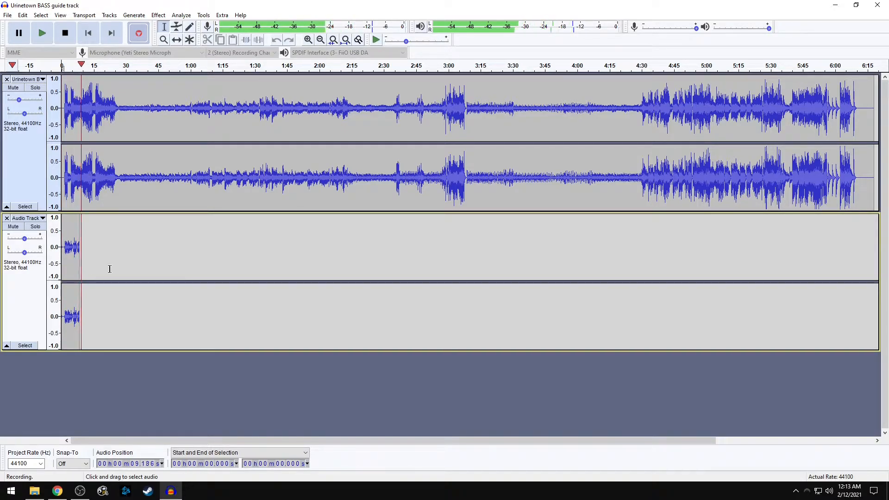
click(72, 35)
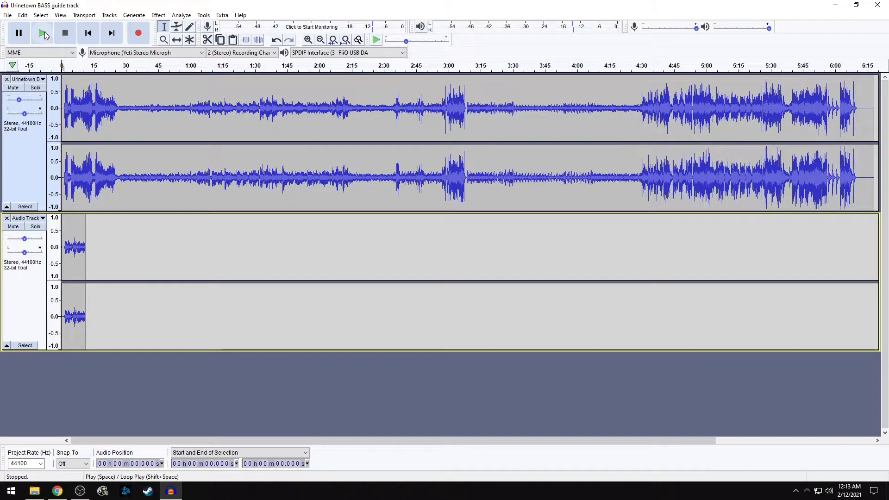
Step: Play the opening of both tracks together, solo the microphone track during playback, restore both tracks and stop
click(42, 33)
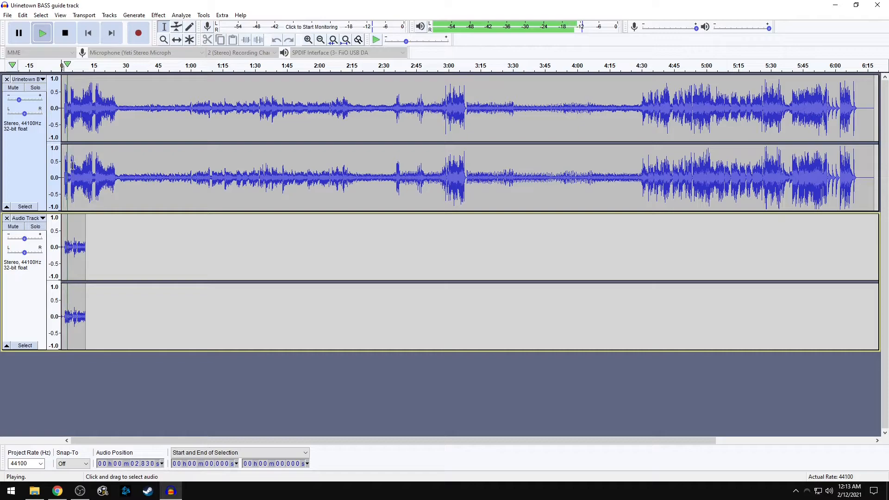
key(space)
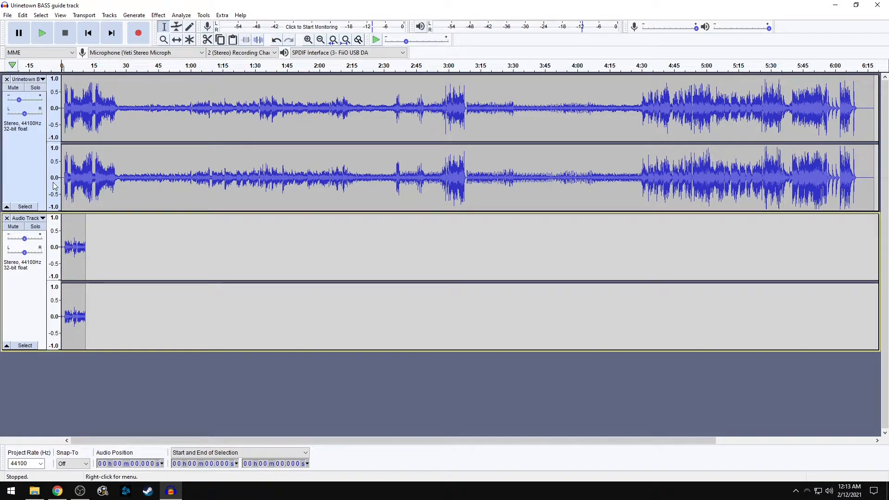
click(35, 227)
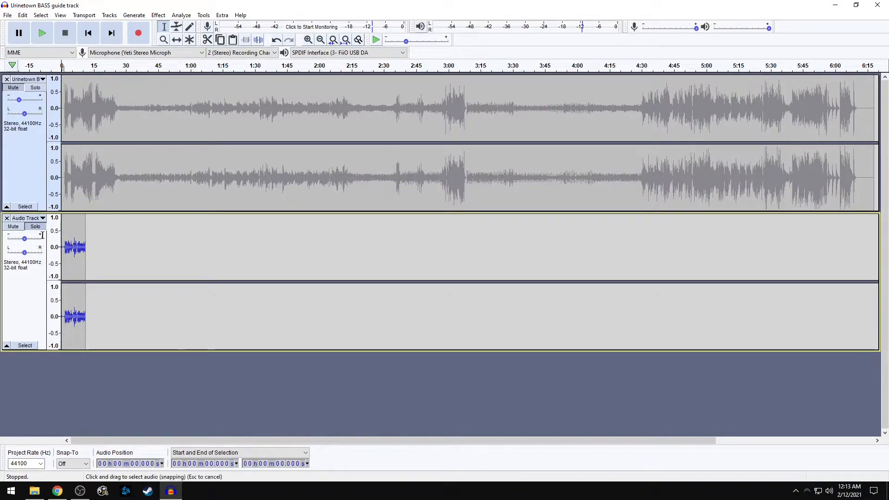
key(space)
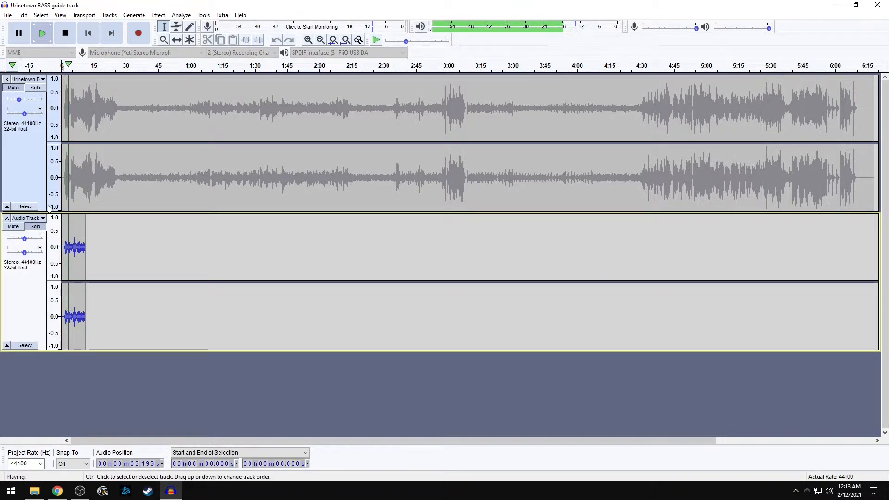
click(35, 229)
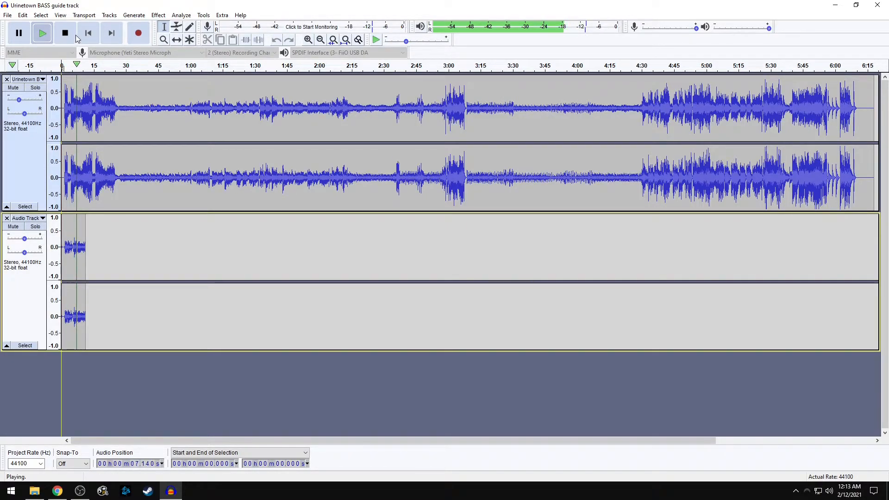
key(space)
Step: Delete the microphone recording from about 7.4 s onward and record a new take from that point to about 14 s
scroll(104, 246, up, 2)
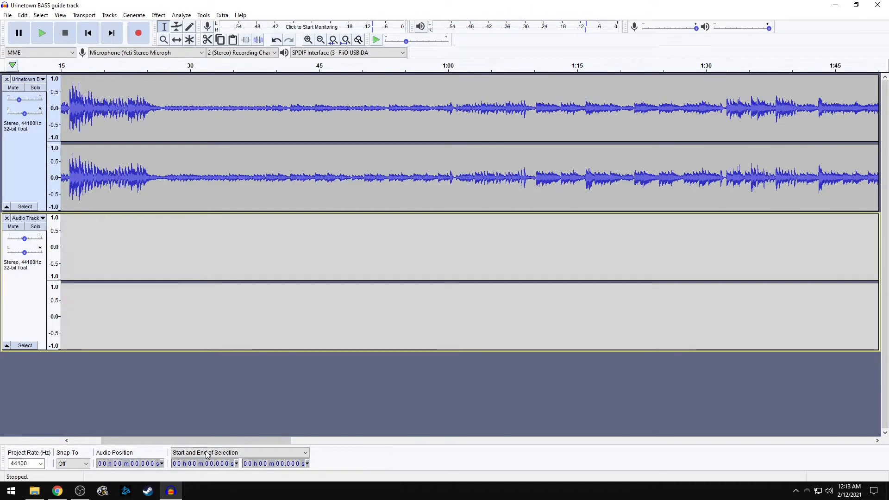
drag(211, 442, 120, 419)
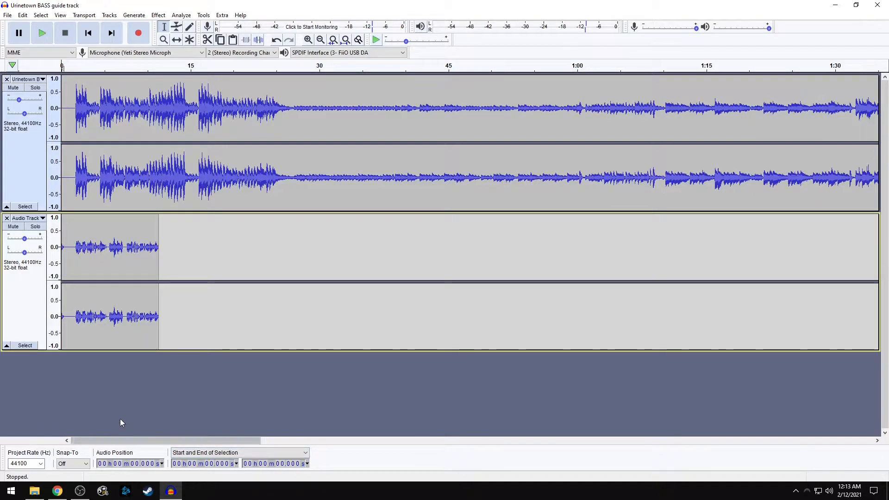
drag(125, 246, 164, 250)
click(114, 241)
key(Delete)
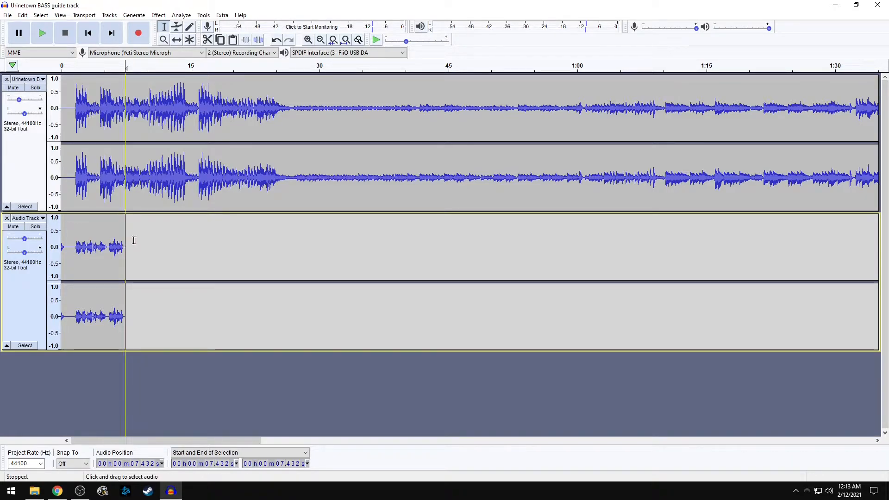
key(r)
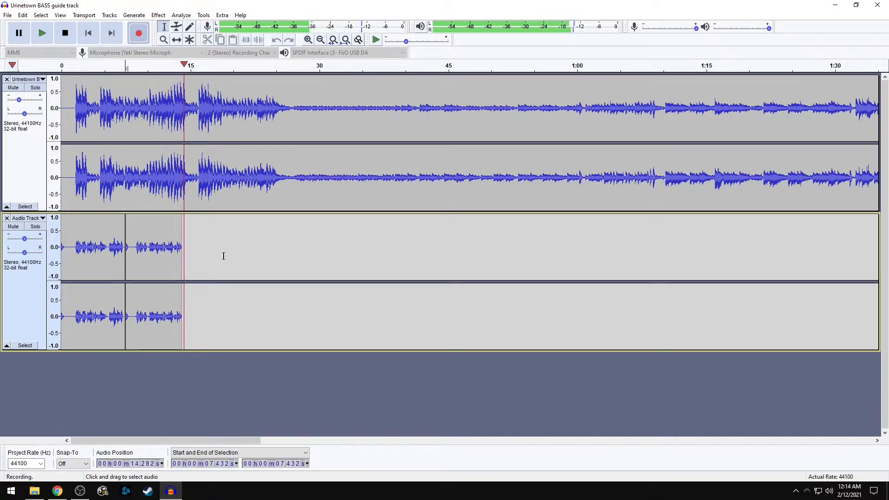
key(space)
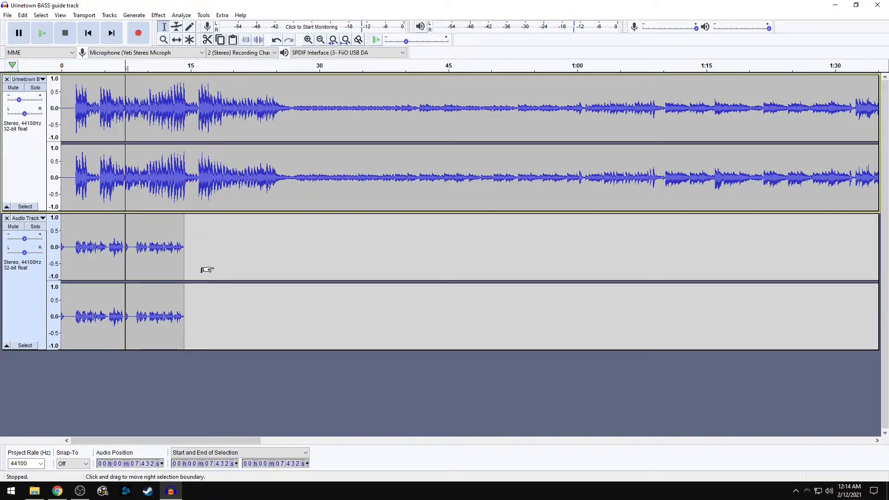
Step: Remove the Urinetown BASS guide track from the project
key(ctrl+3)
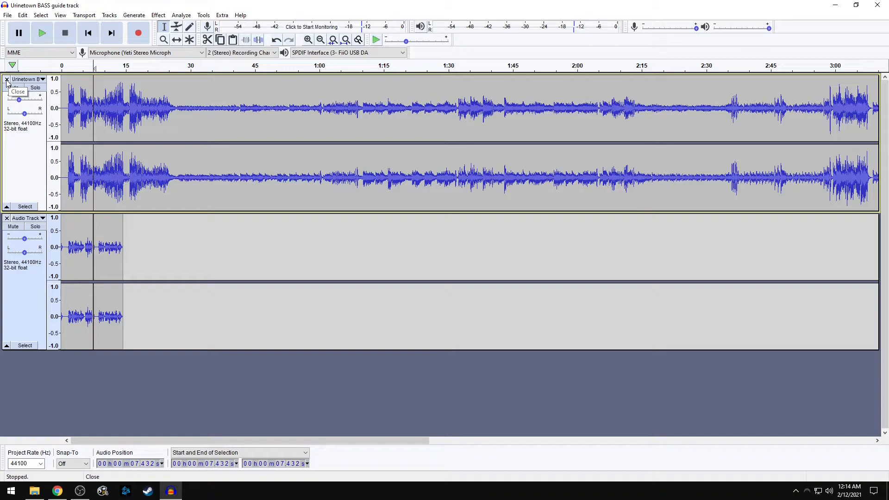
click(7, 79)
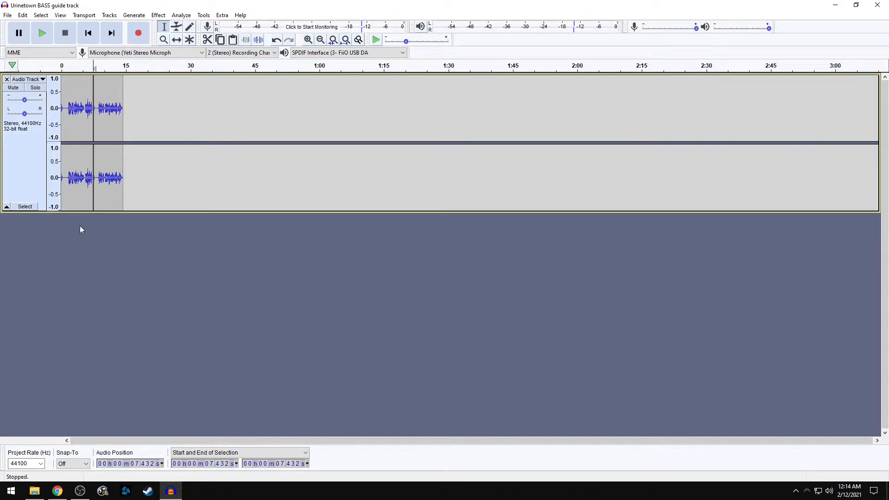
Step: Examine the available audio export formats without exporting anything
click(23, 15)
mouse_move(7, 15)
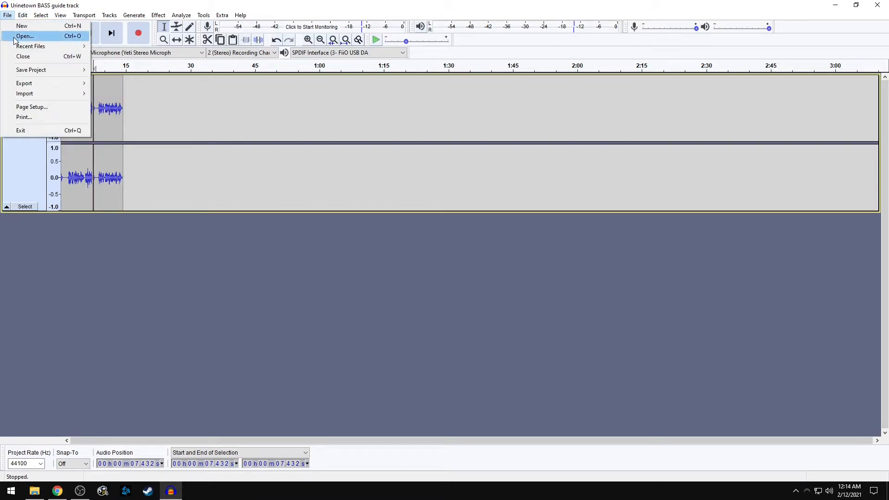
mouse_move(73, 89)
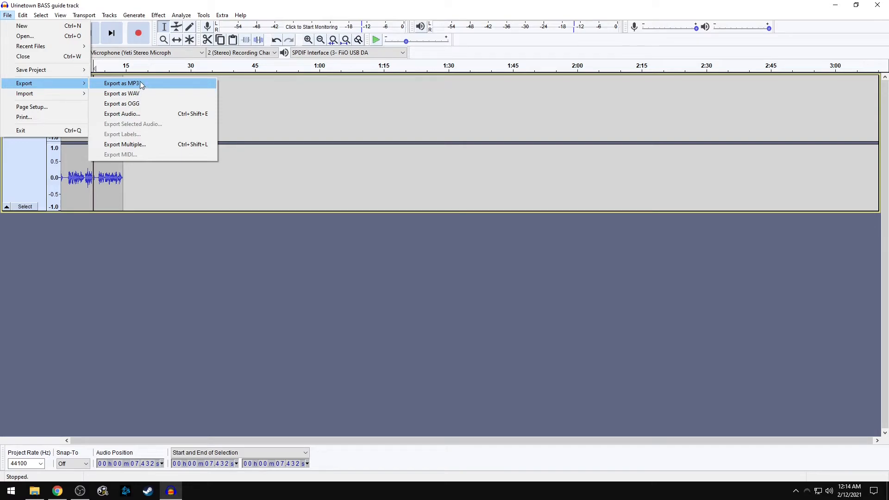
click(104, 2)
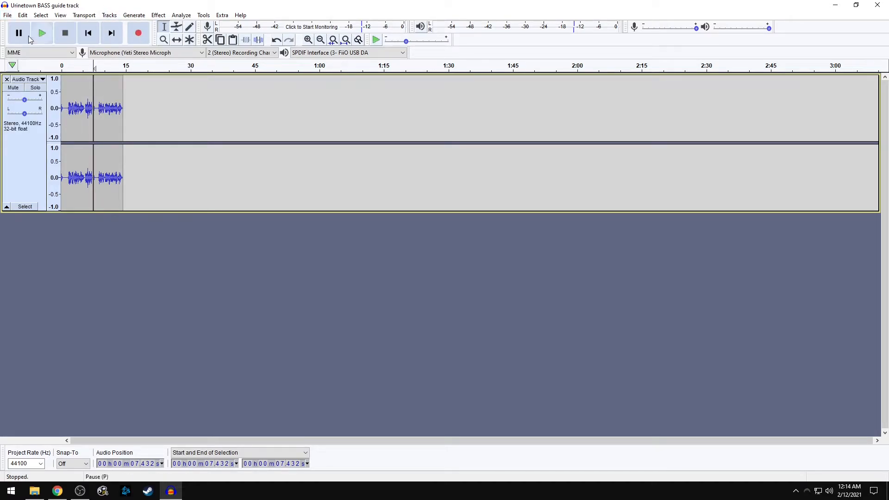
click(8, 16)
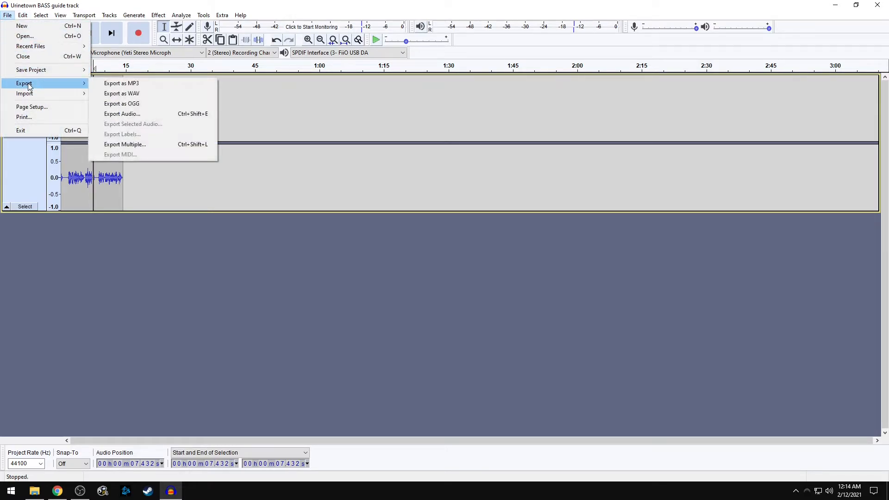
mouse_move(36, 83)
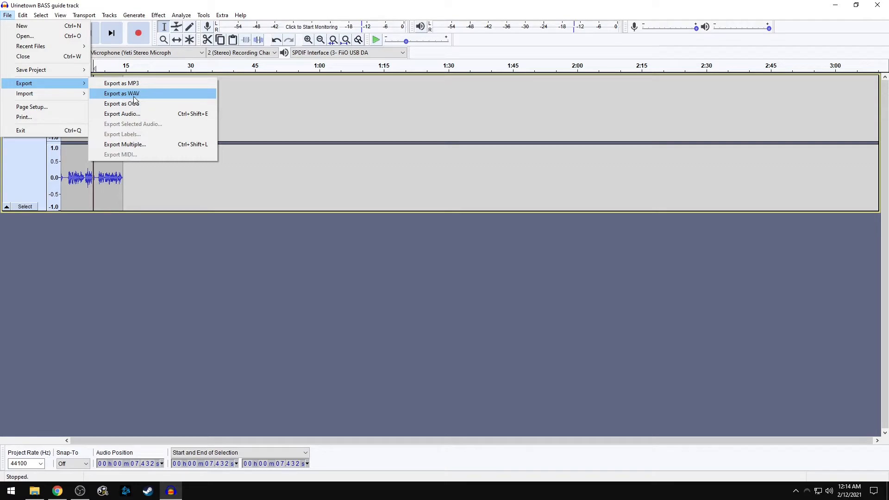
click(89, 2)
Step: Save the project under the new name "recording raw" in the Rehearsal folder
click(10, 17)
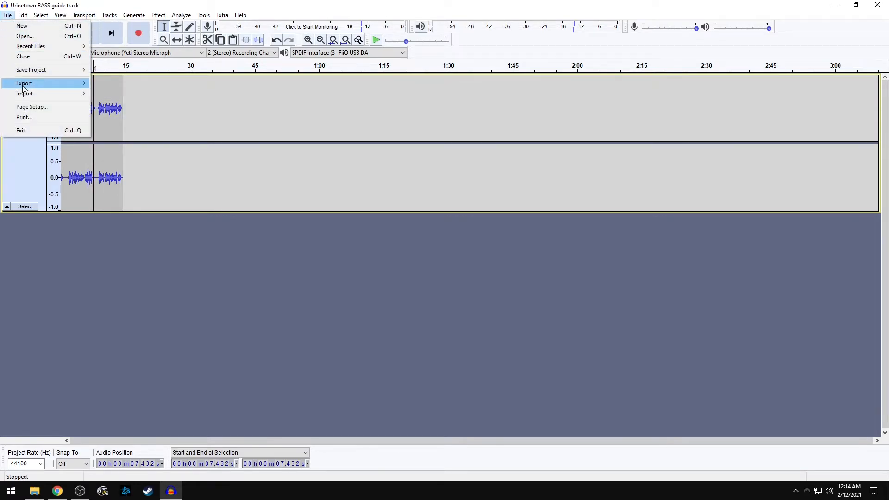
mouse_move(50, 71)
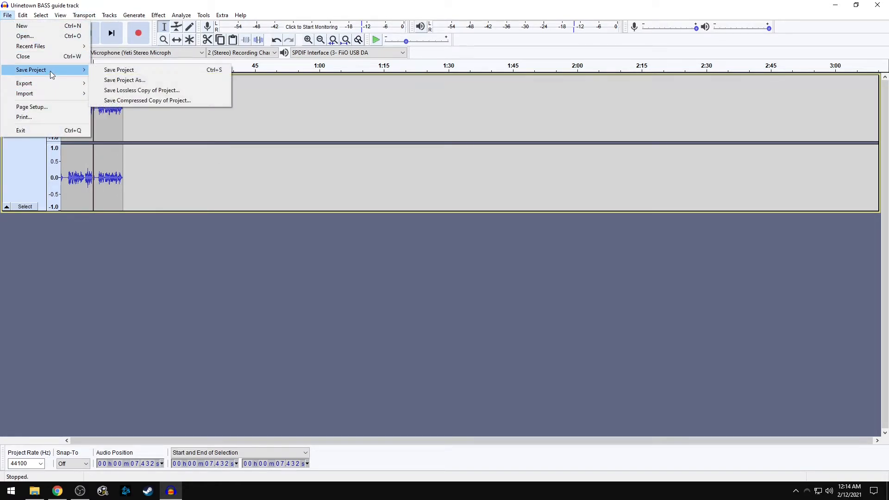
click(121, 80)
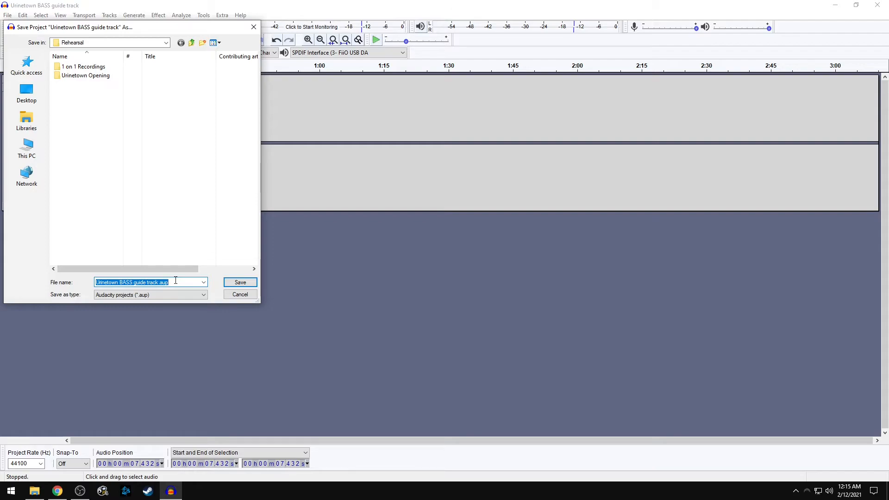
text(recording raw)
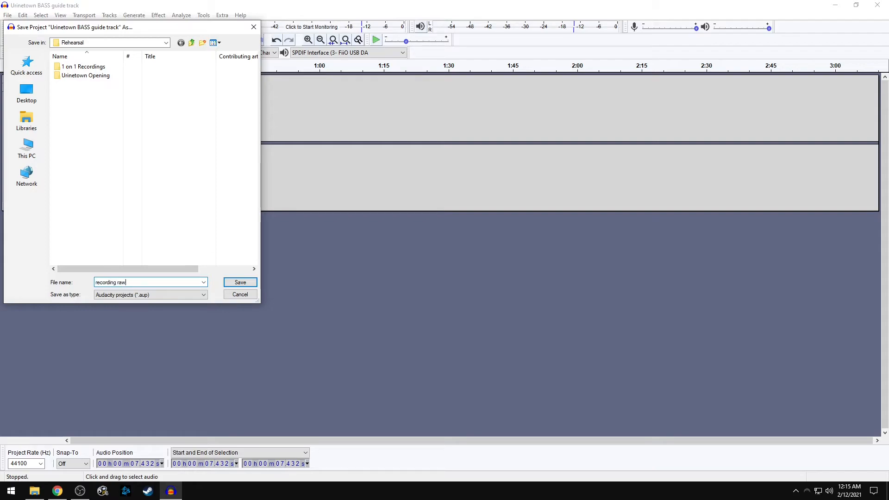
click(229, 286)
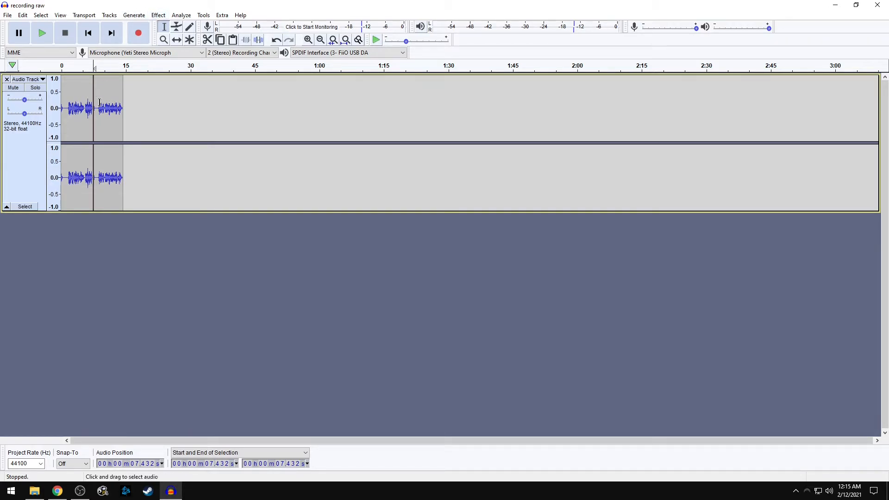
click(7, 15)
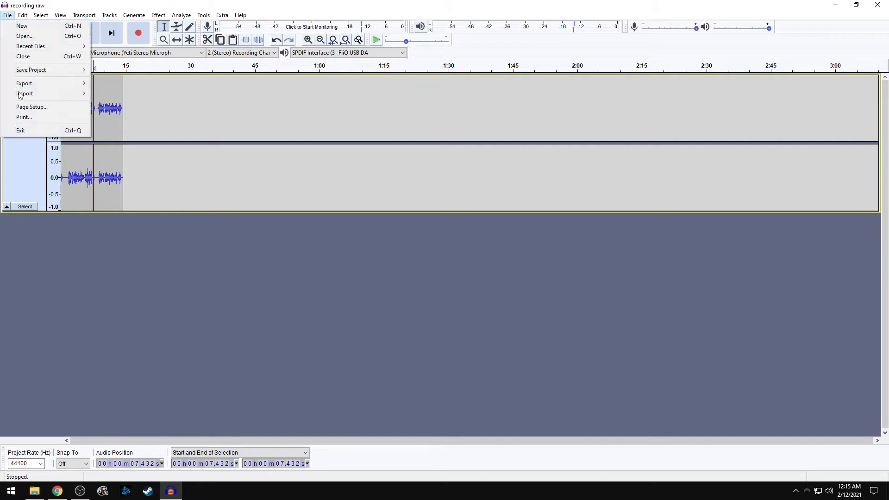
click(110, 15)
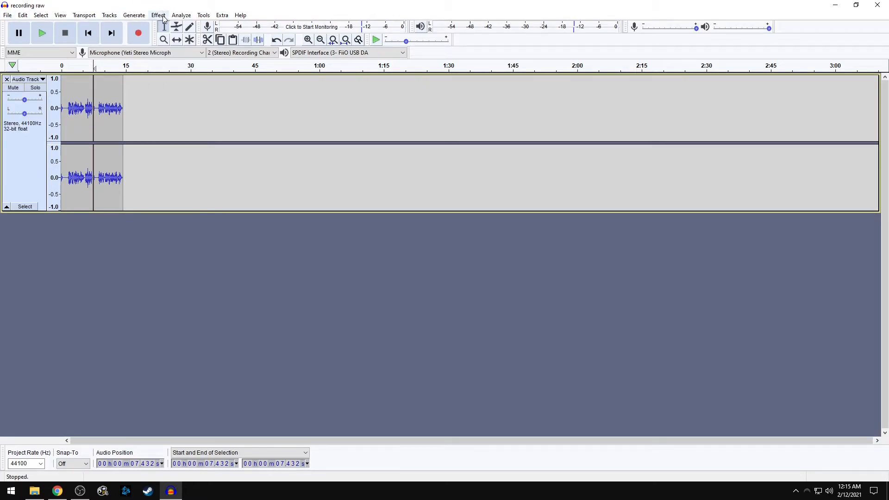
click(159, 15)
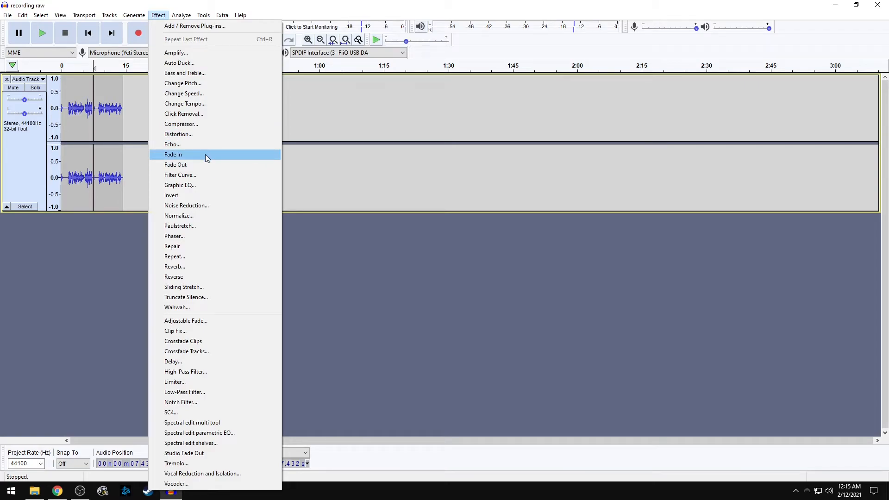
click(100, 2)
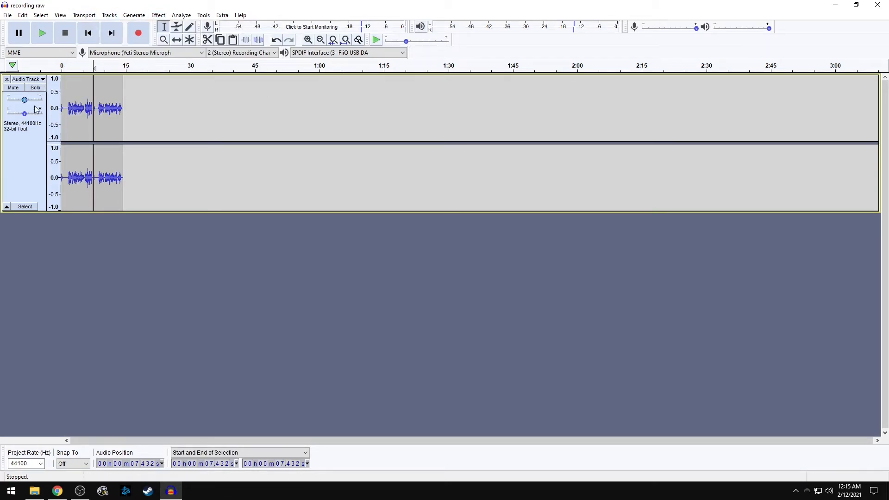
Step: Play briefly from about 0.39 s in the quiet gap at the recording's start to listen for background noise
scroll(103, 165, up, 2)
scroll(100, 166, up, 2)
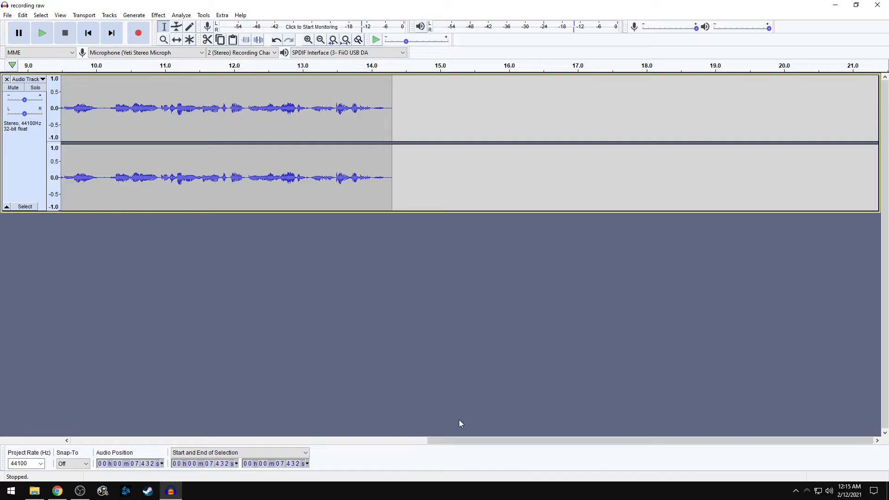
drag(467, 440, 110, 438)
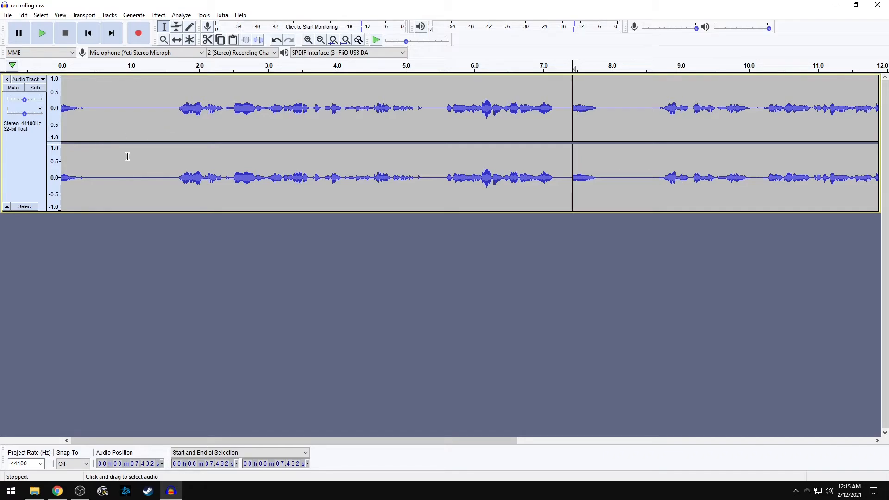
ctrl+scroll(128, 156, up, 2)
drag(241, 440, 203, 440)
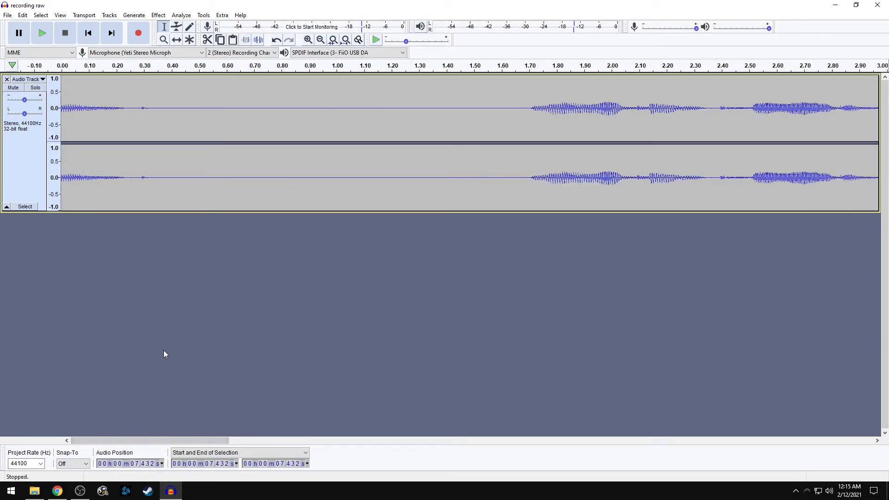
click(169, 105)
key(space)
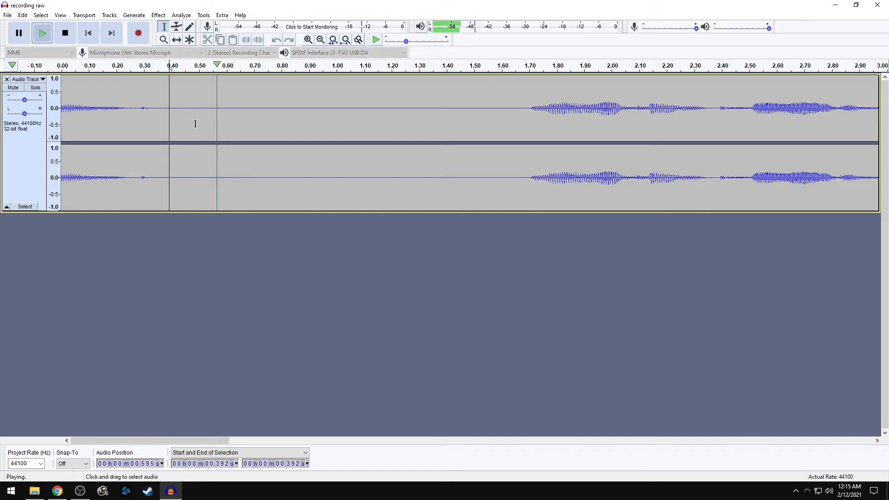
key(space)
ctrl+scroll(330, 149, down, 4)
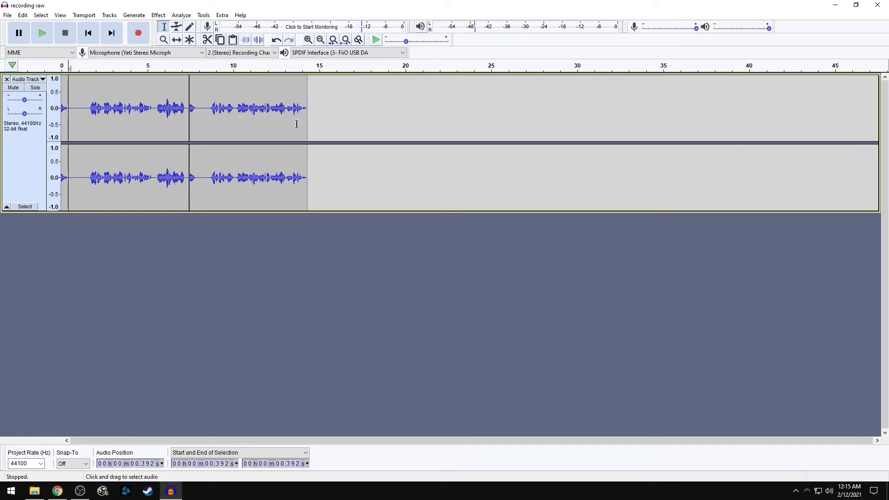
Step: Record about 4 seconds of room silence from the microphone onto the end of the recording, starting at about 14.3 s
click(307, 105)
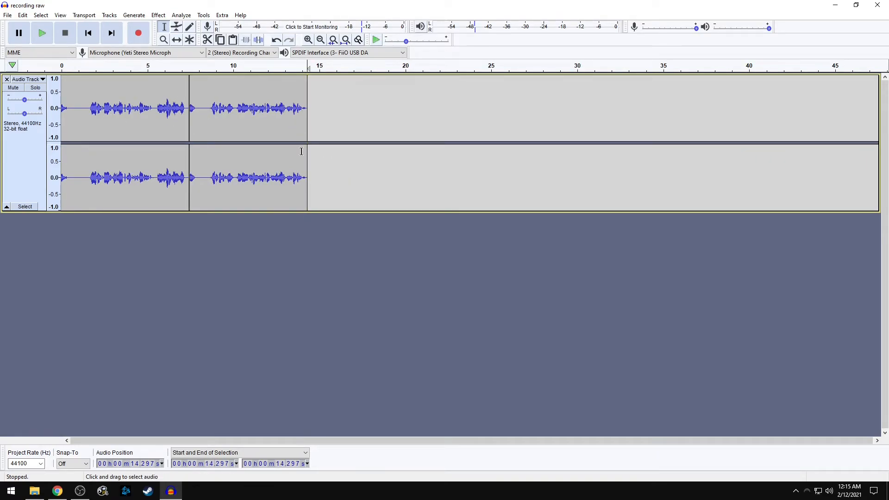
click(146, 37)
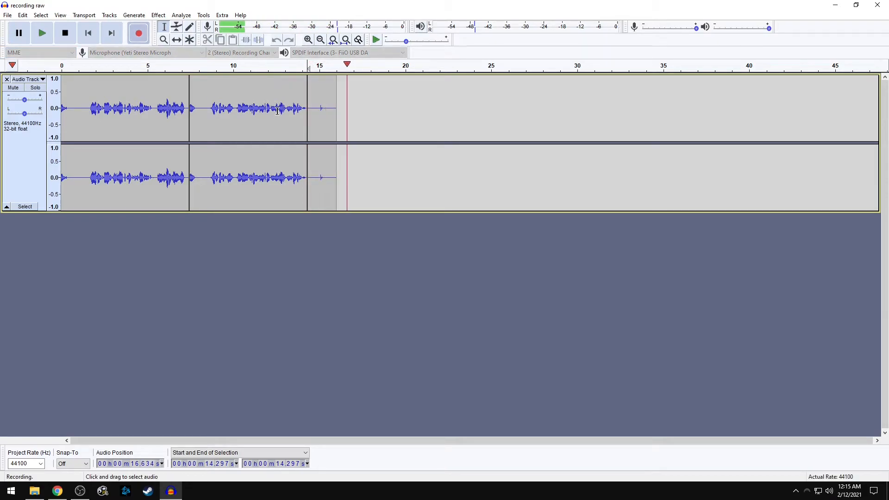
click(64, 33)
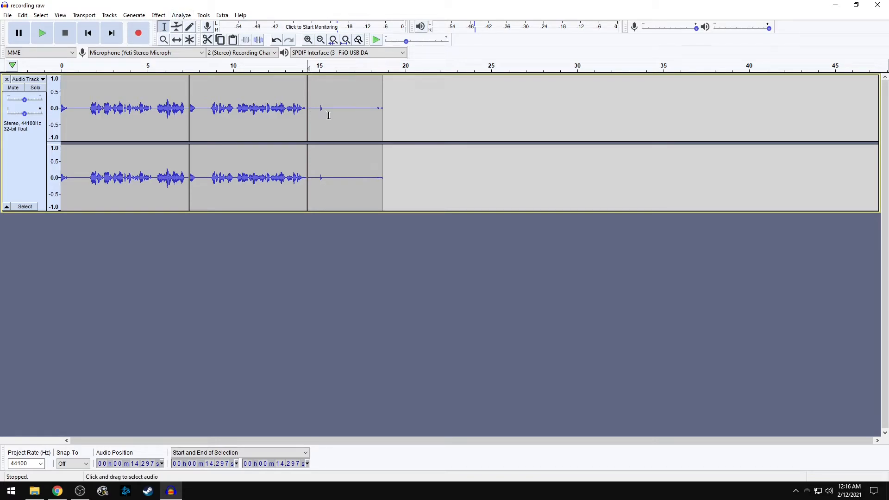
Step: Select the room silence at the recording's end, from about 14.5 s to 18.7 s
scroll(328, 113, up, 2)
click(128, 98)
click(245, 102)
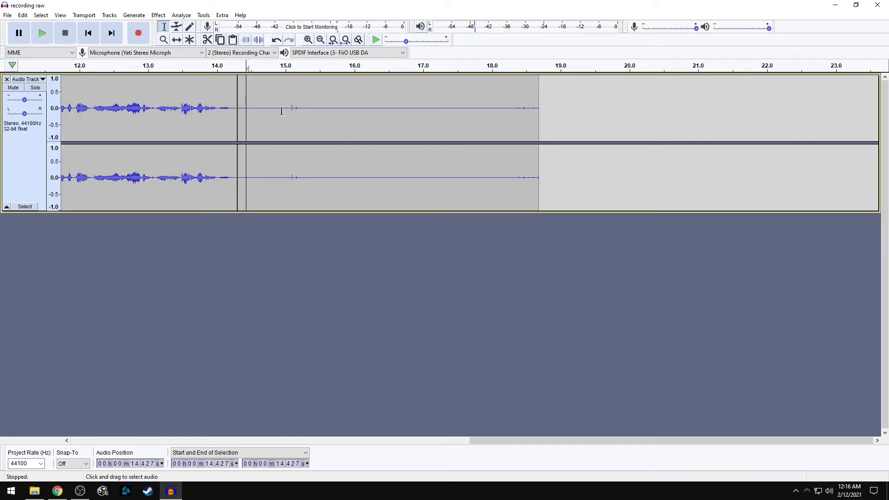
click(239, 102)
drag(251, 107, 540, 116)
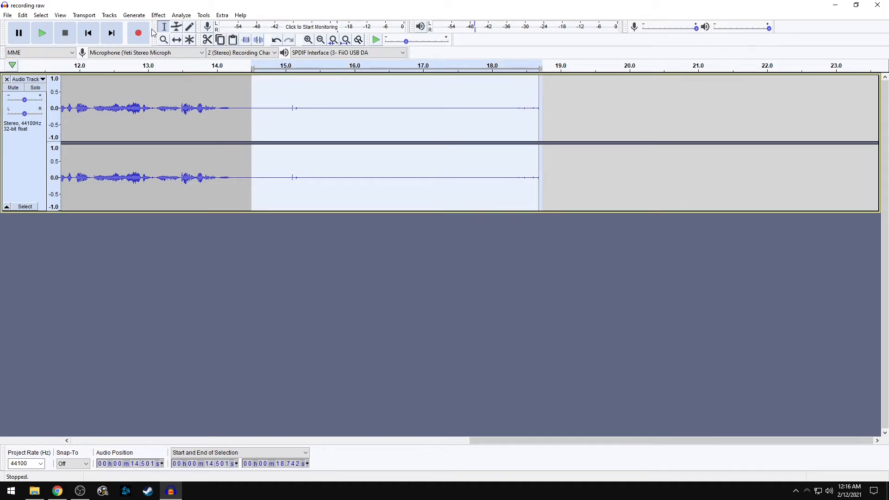
Step: Capture a noise profile from the selected room silence with the Noise Reduction effect
click(181, 15)
mouse_move(159, 14)
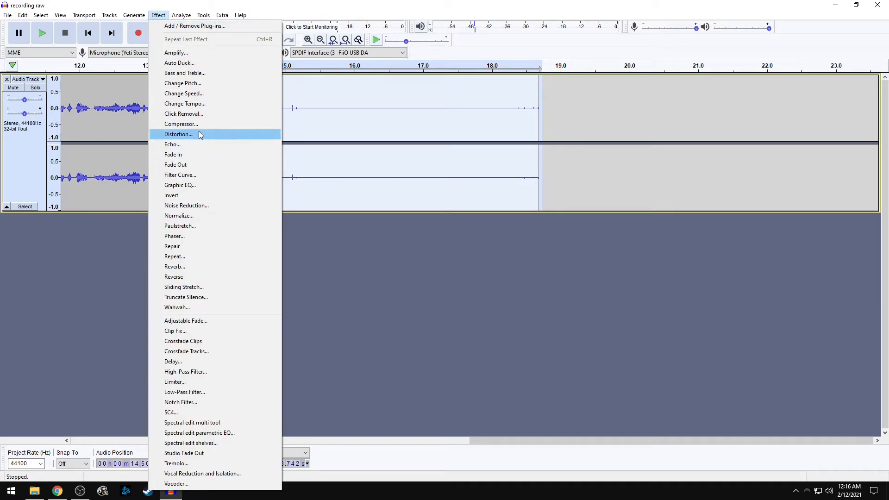
click(202, 205)
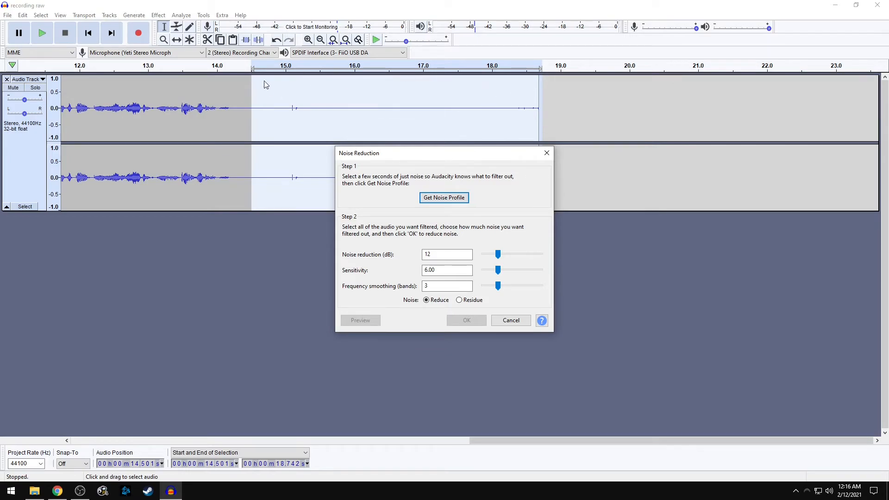
click(441, 202)
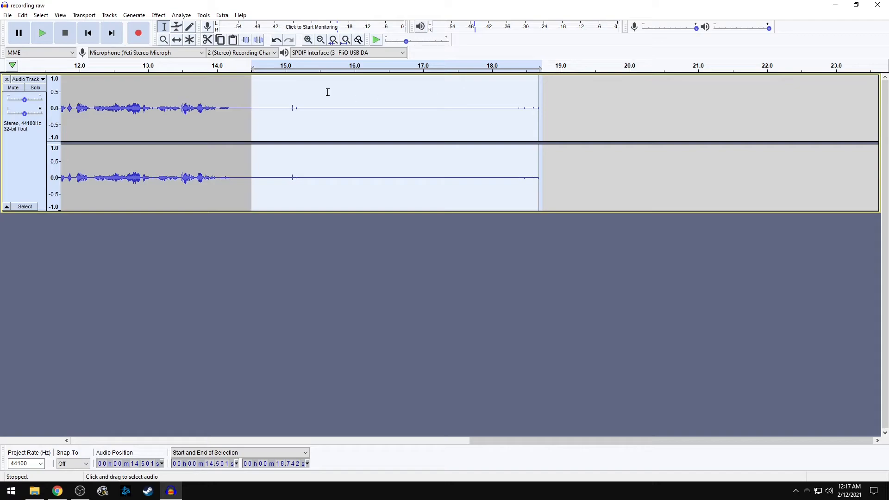
Step: Apply Noise Reduction to the whole track with 12 dB reduction, sensitivity 6.00, 3 frequency smoothing bands and the Reduce option
click(18, 157)
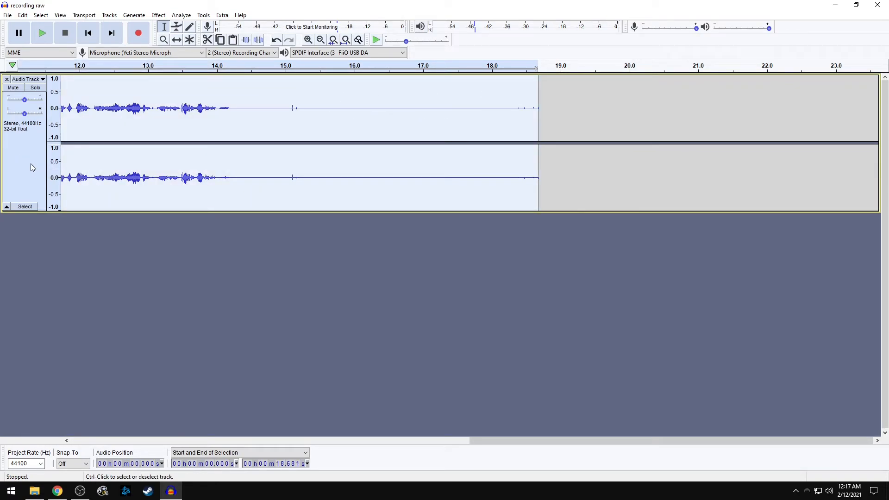
drag(495, 441, 85, 425)
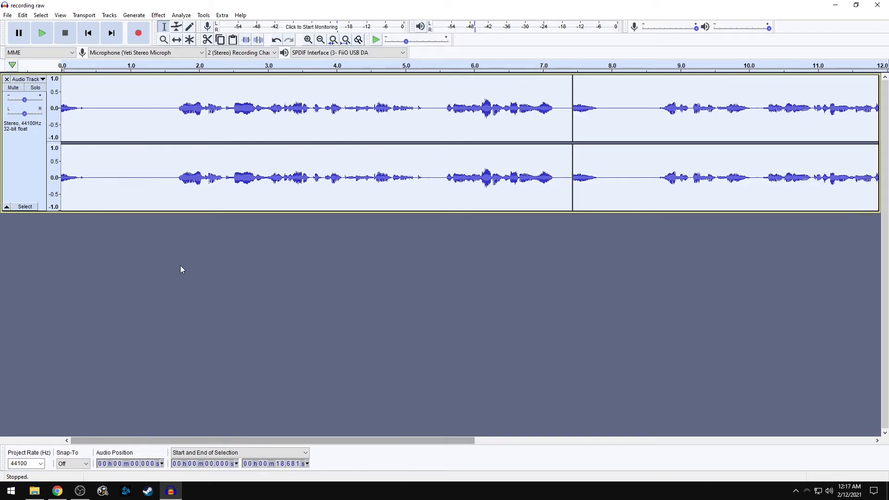
click(181, 15)
mouse_move(205, 18)
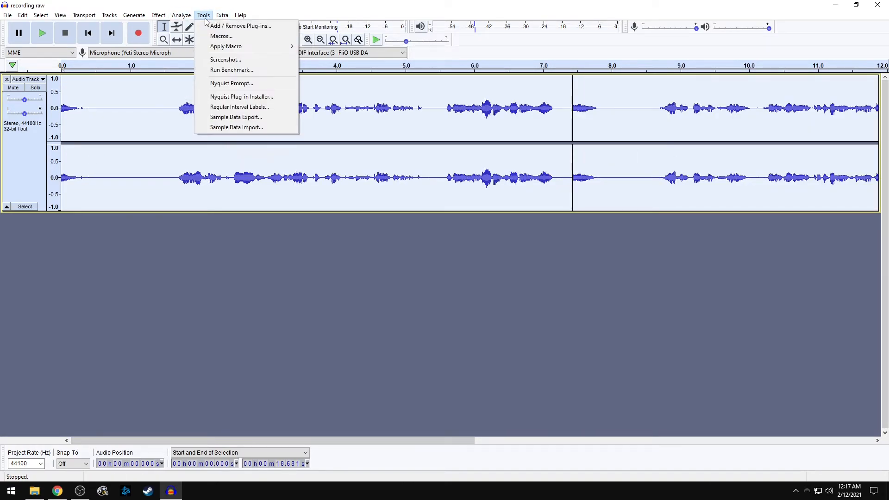
mouse_move(158, 15)
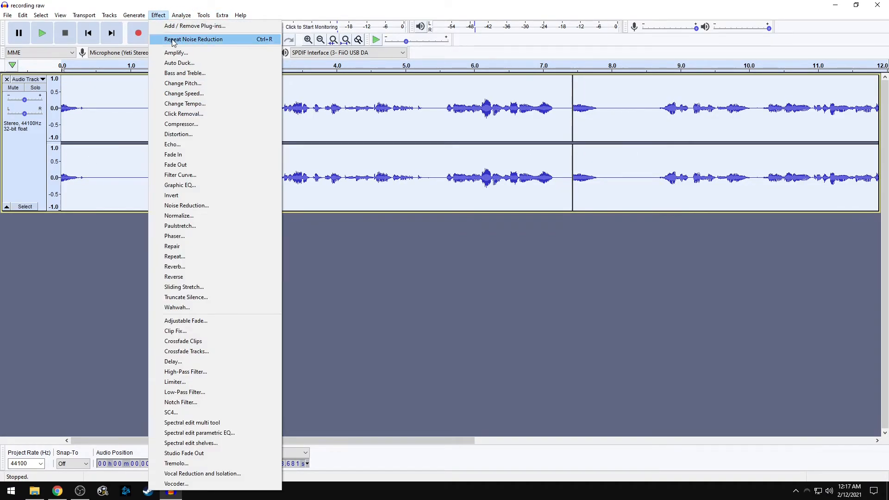
click(201, 205)
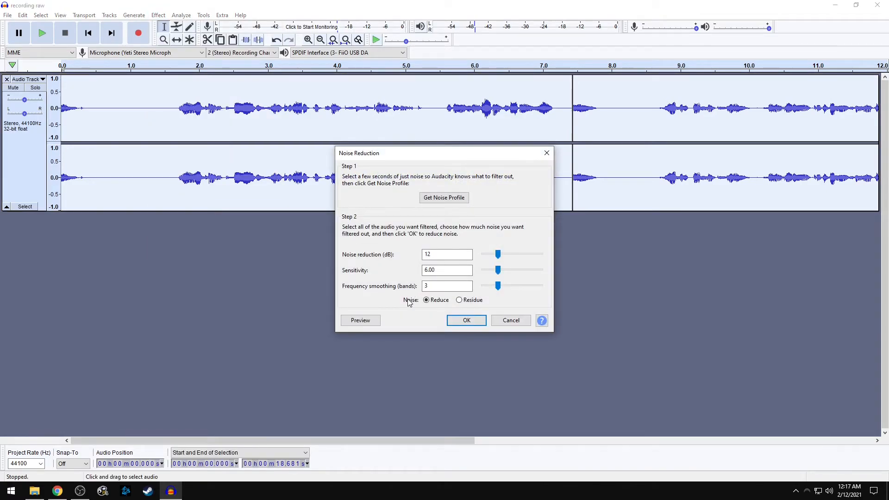
click(466, 323)
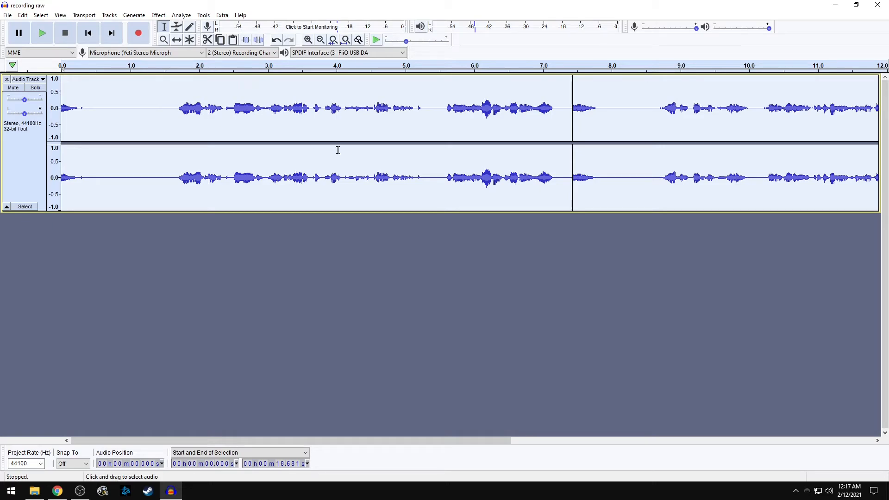
Step: Undo the noise reduction applied to the whole track
scroll(338, 151, down, 2)
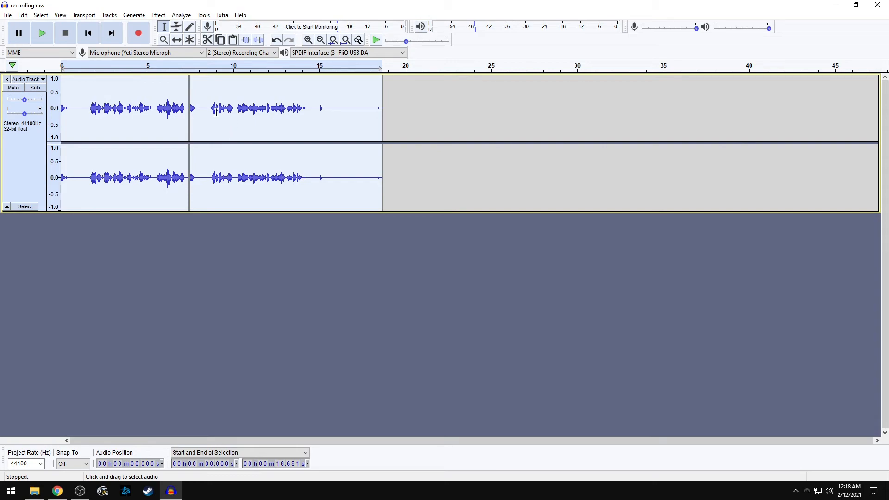
key(ctrl+z)
key(ctrl+z)
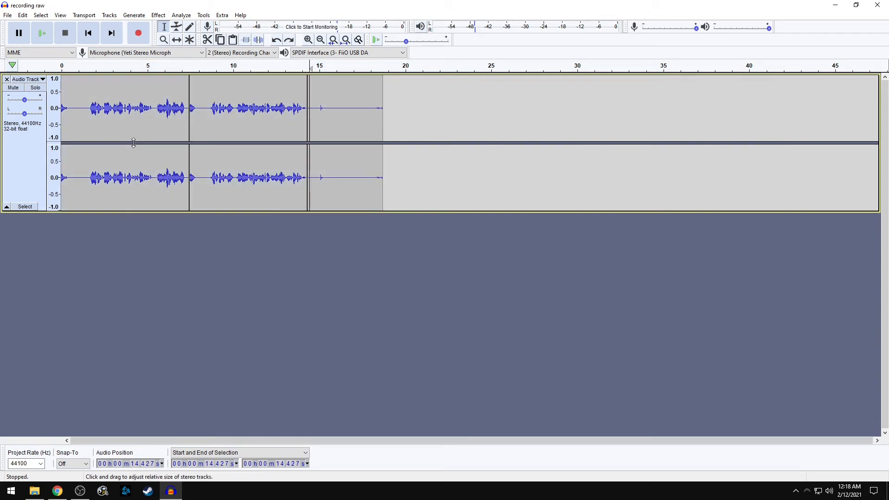
click(30, 161)
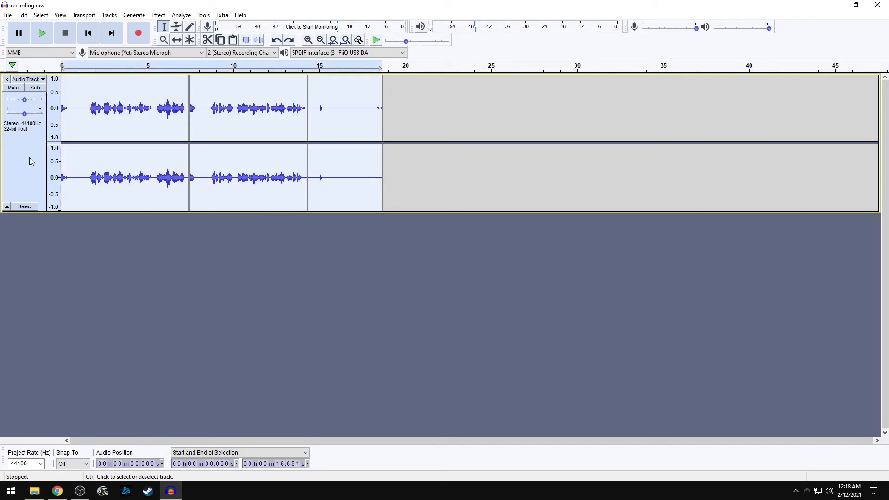
click(203, 15)
click(55, 139)
click(158, 15)
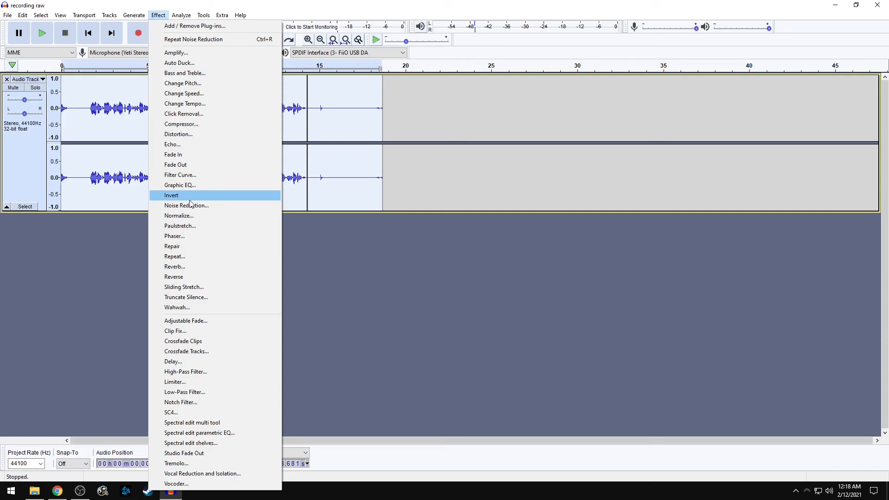
click(17, 160)
click(130, 275)
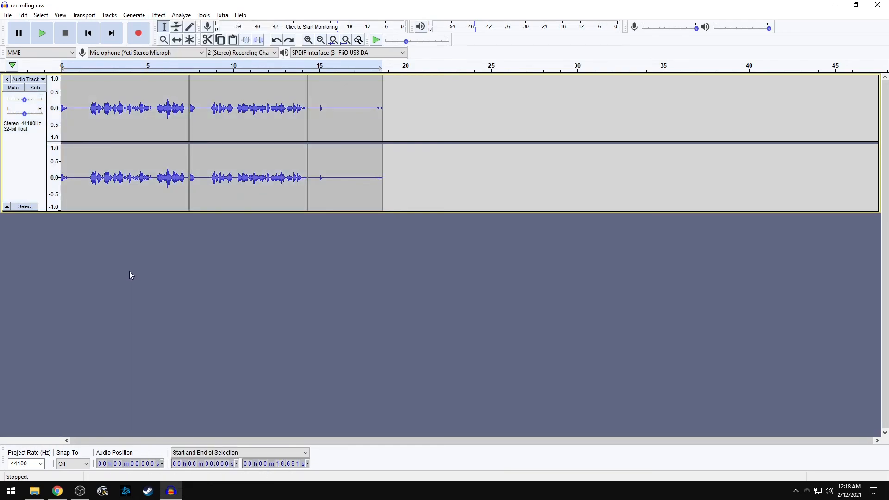